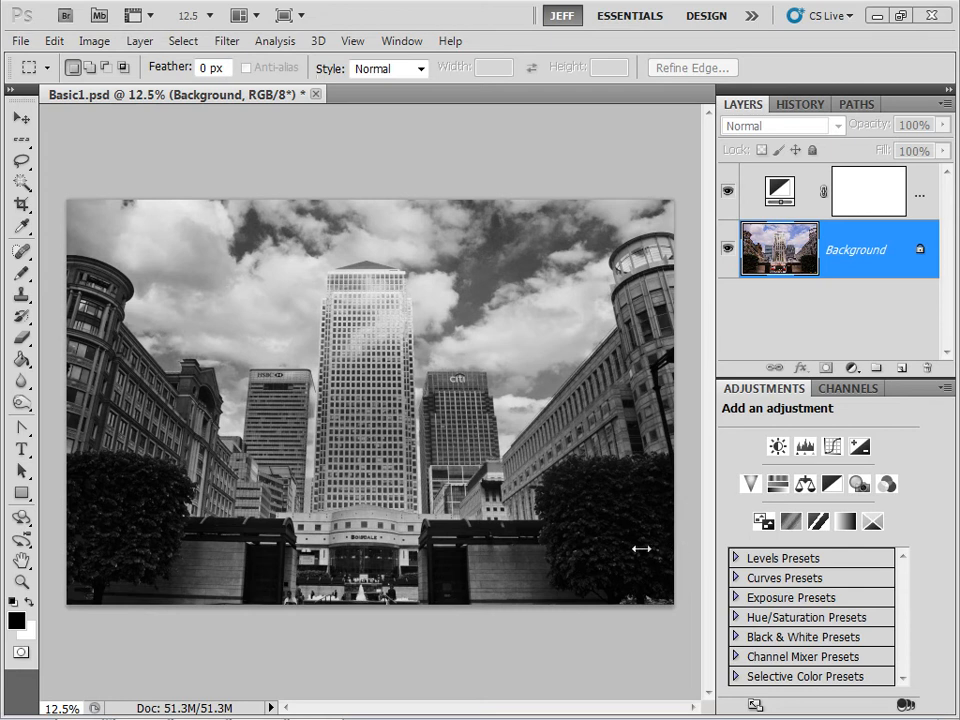
Step: Open the Lens Correction filter on the Background layer and set a custom vertical perspective of about -63
{"action": "left_click", "coordinate": [227, 41]}
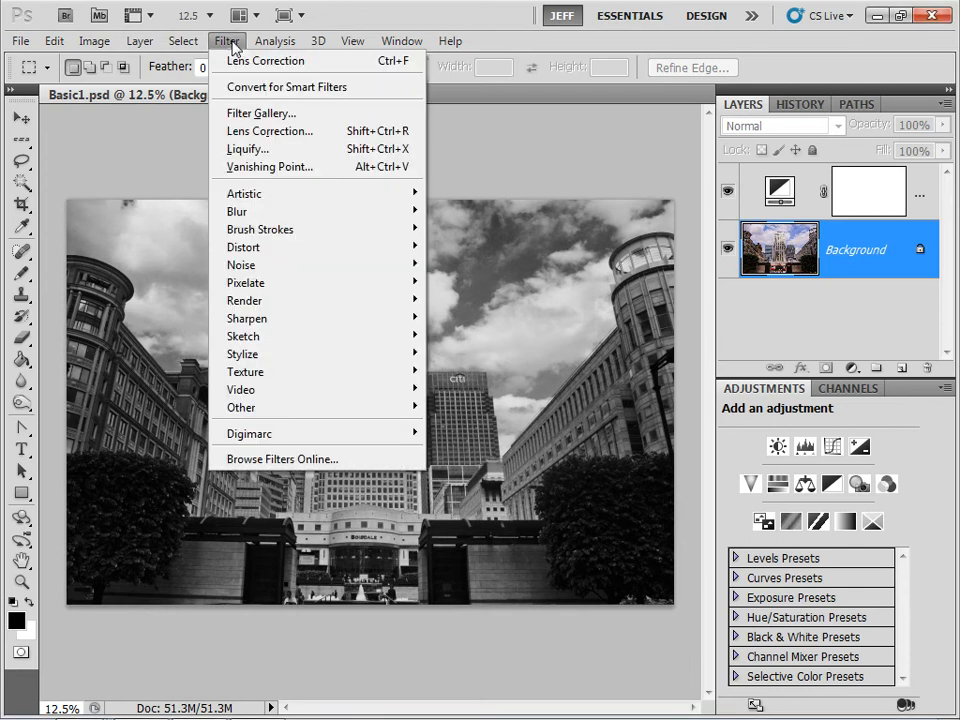
{"action": "left_click", "coordinate": [252, 131]}
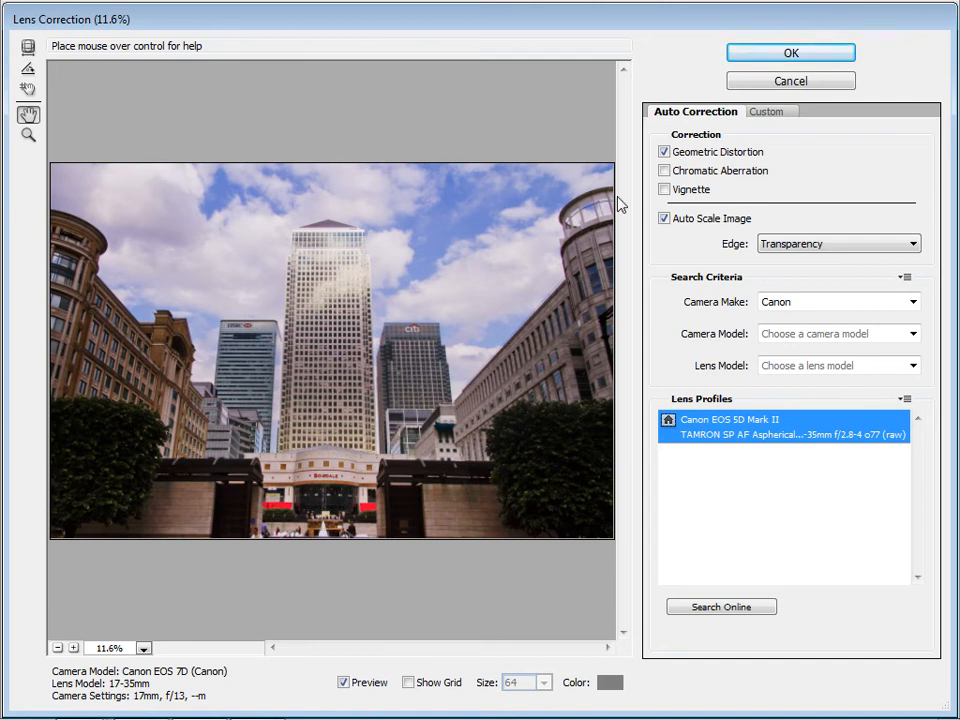
{"action": "left_click", "coordinate": [772, 113]}
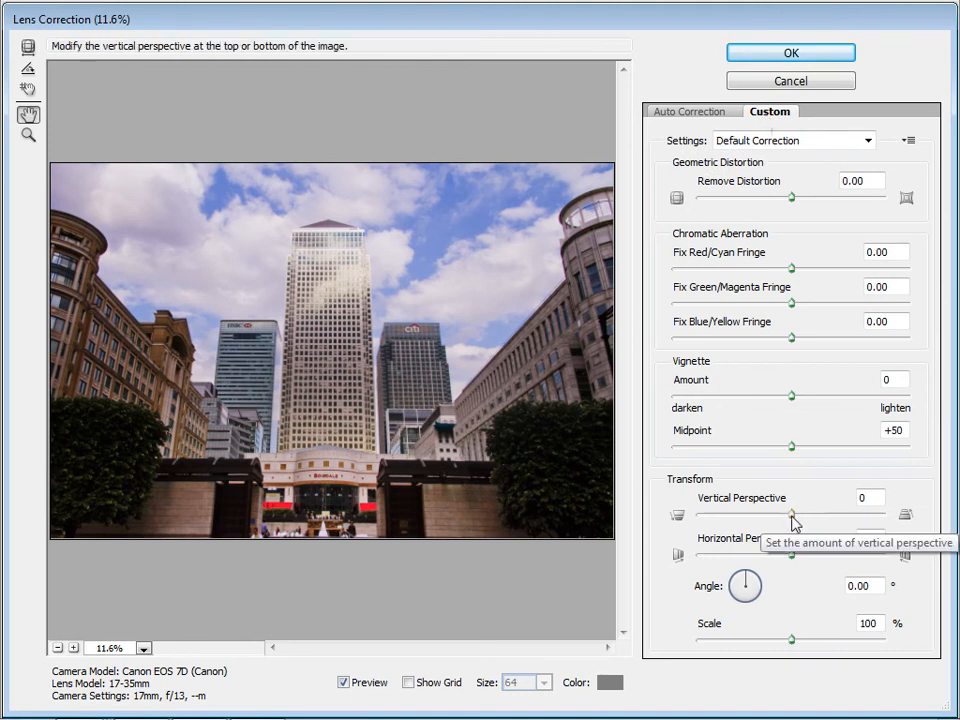
{"action": "left_click_drag", "start_coordinate": [792, 517], "coordinate": [735, 521]}
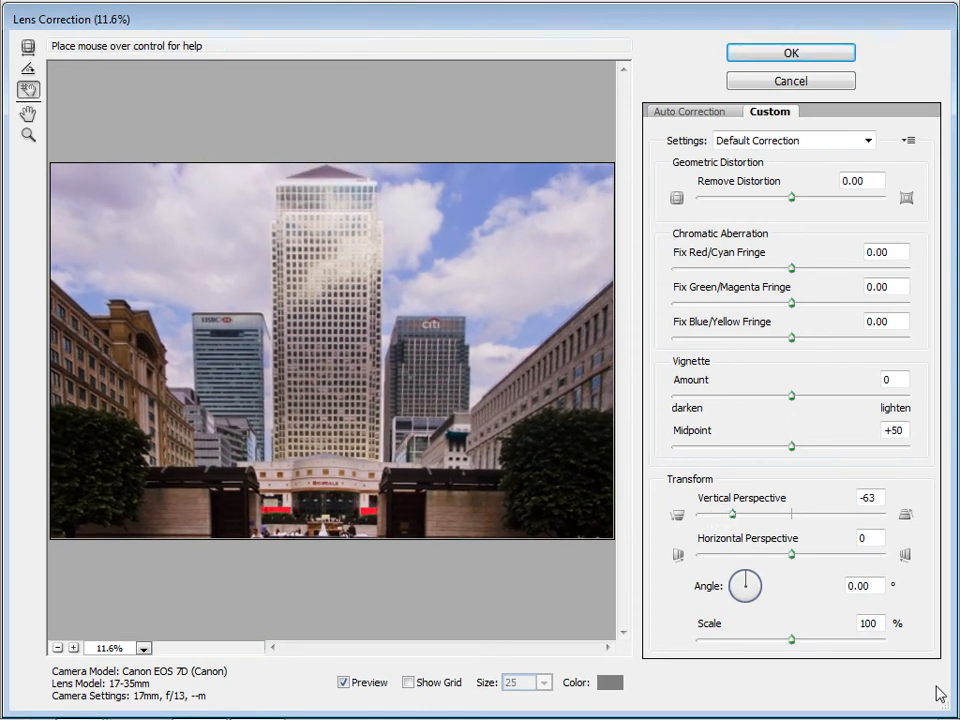
Step: Show the alignment grid at size 18 and shift it slightly to line up with the buildings
{"action": "left_click", "coordinate": [409, 684]}
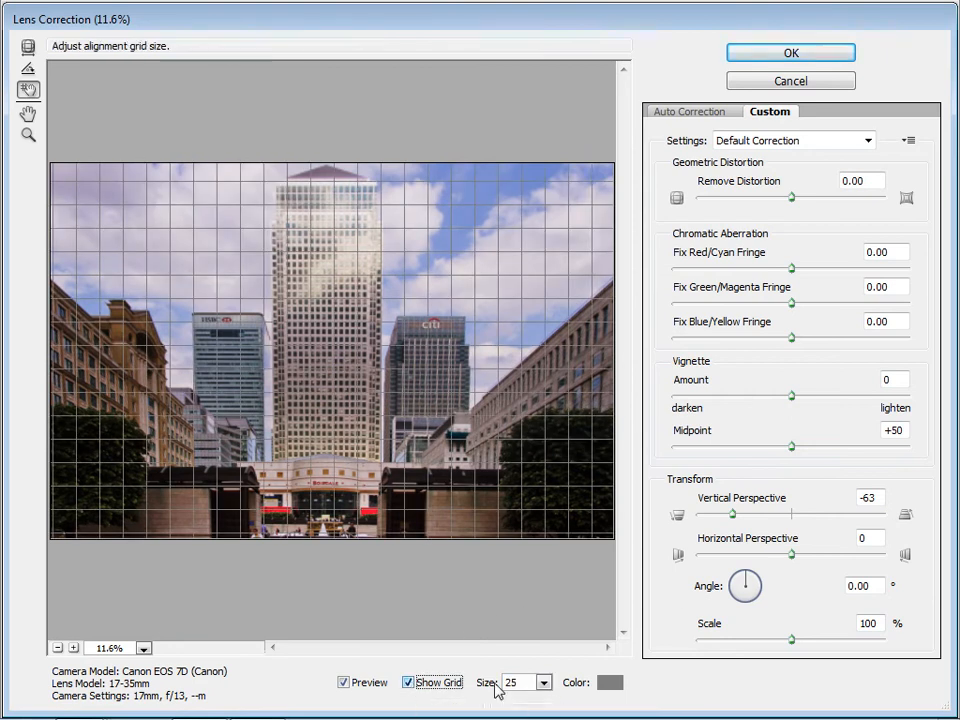
{"action": "left_click", "coordinate": [543, 684]}
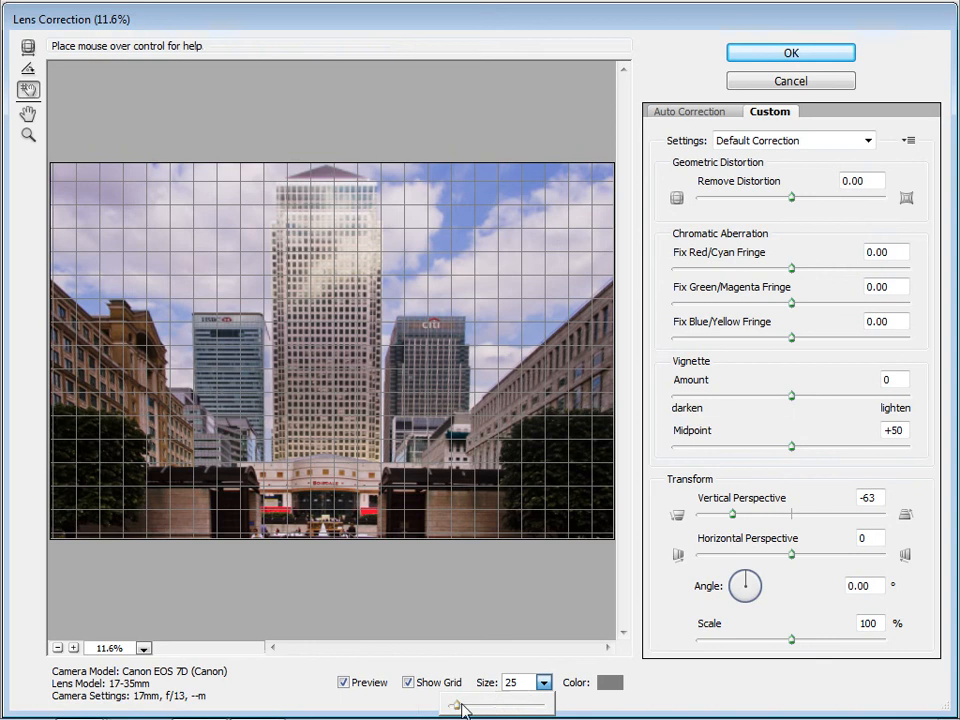
{"action": "left_click_drag", "start_coordinate": [457, 707], "coordinate": [455, 709]}
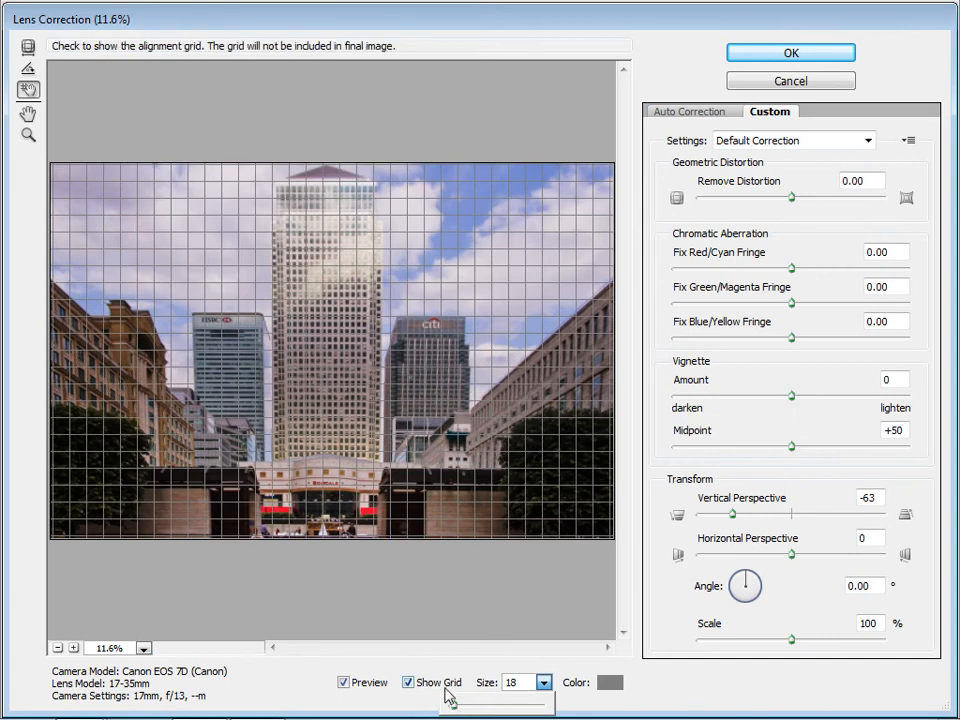
{"action": "left_click", "coordinate": [25, 94]}
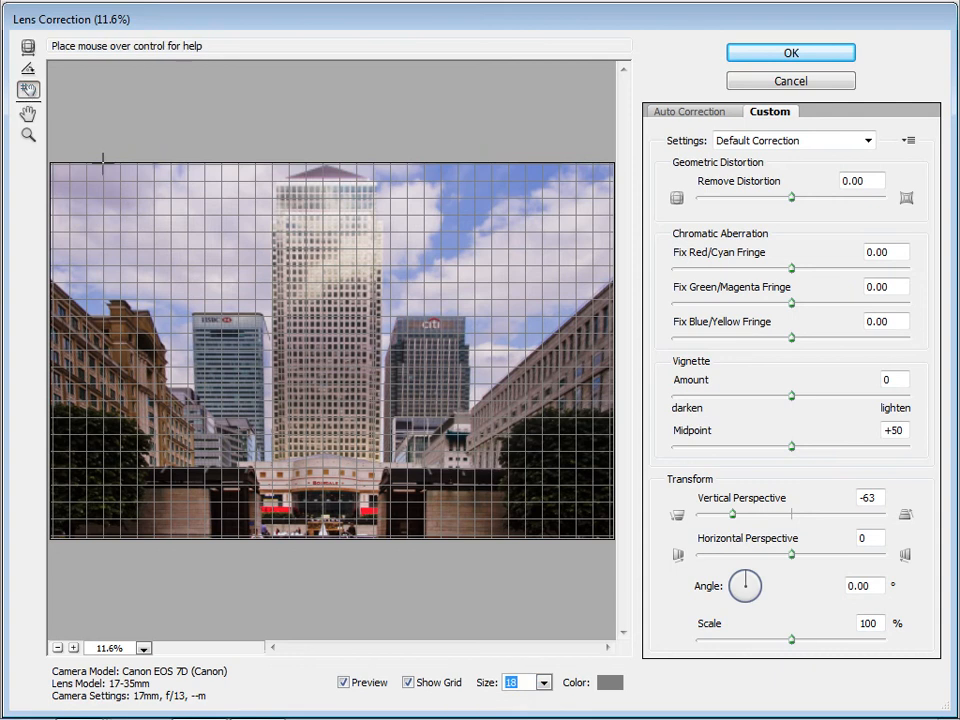
{"action": "left_click_drag", "start_coordinate": [200, 293], "coordinate": [202, 295]}
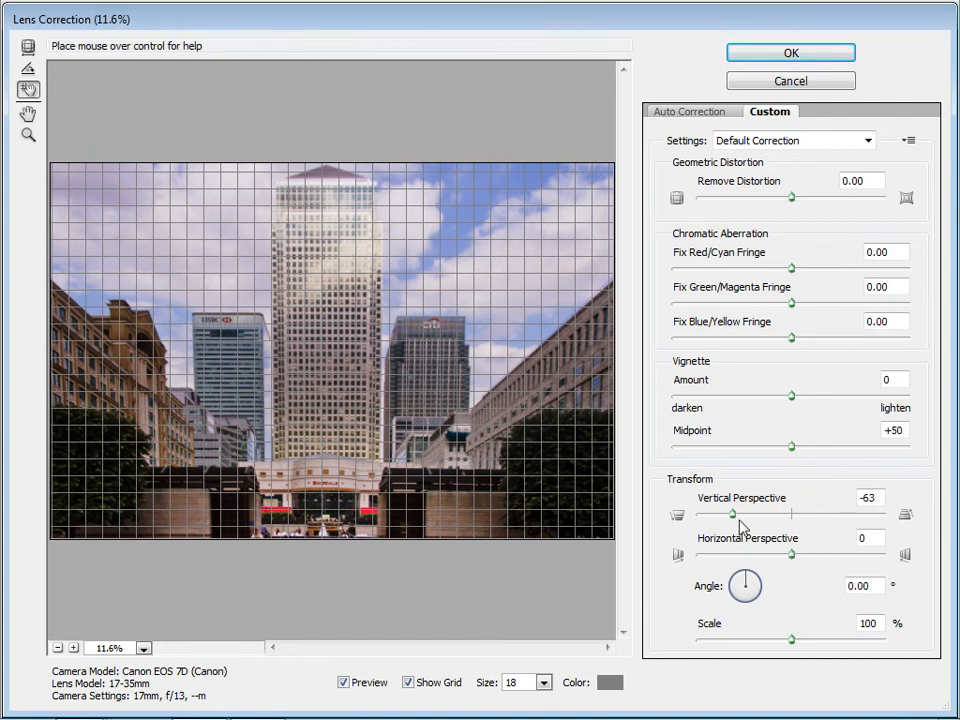
Step: Reduce the vertical perspective correction to -52 and hide the alignment grid
{"action": "left_click_drag", "start_coordinate": [731, 521], "coordinate": [746, 521]}
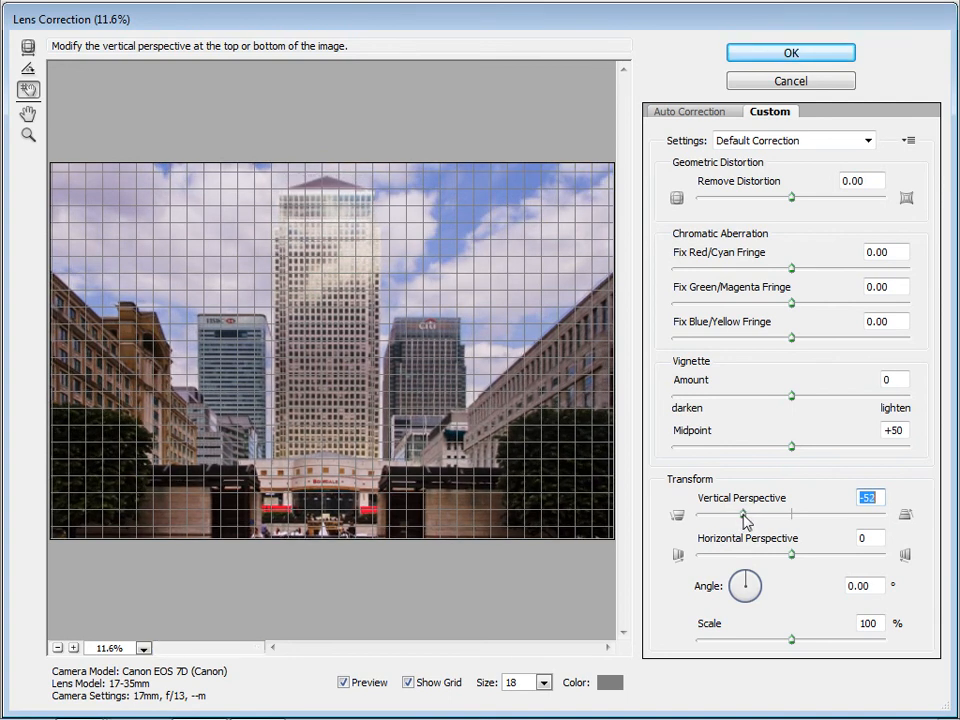
{"action": "left_click", "coordinate": [411, 690]}
{"action": "left_click", "coordinate": [410, 685]}
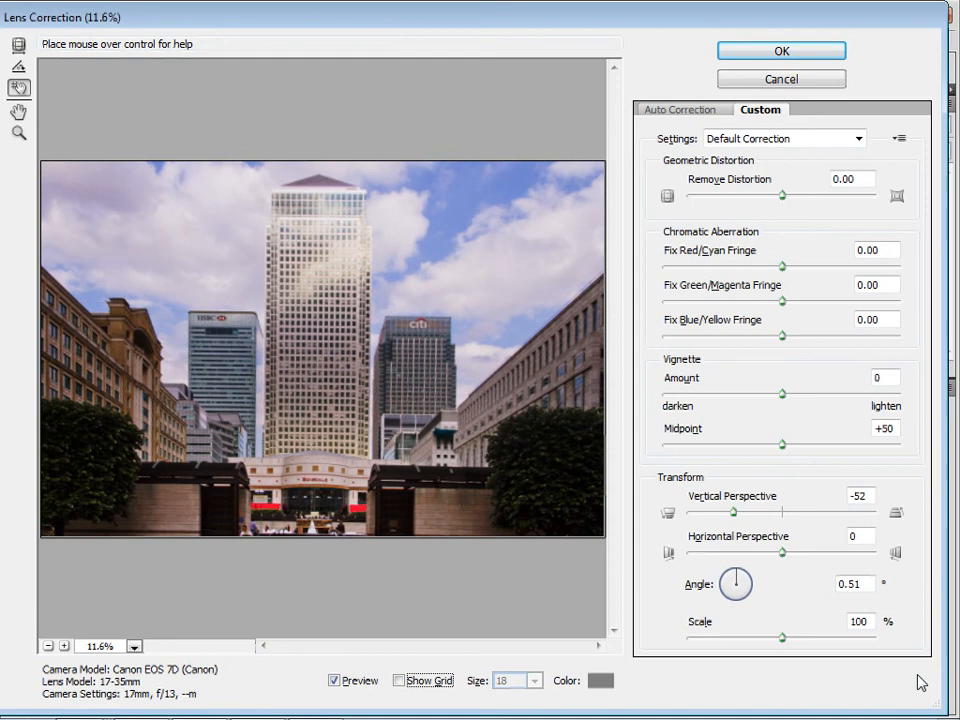
Step: Straighten the photo along the HSBC tower's roof, try the sloping building's roofline, and re-level it along the HSBC roof
{"action": "left_click", "coordinate": [18, 68]}
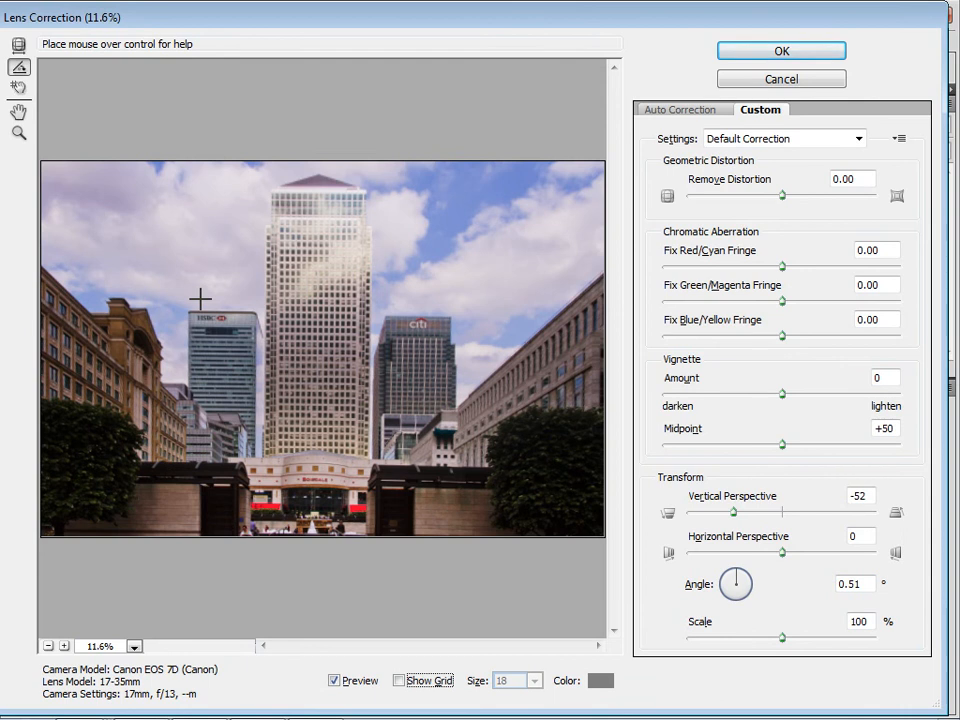
{"action": "left_click_drag", "start_coordinate": [190, 308], "coordinate": [250, 312]}
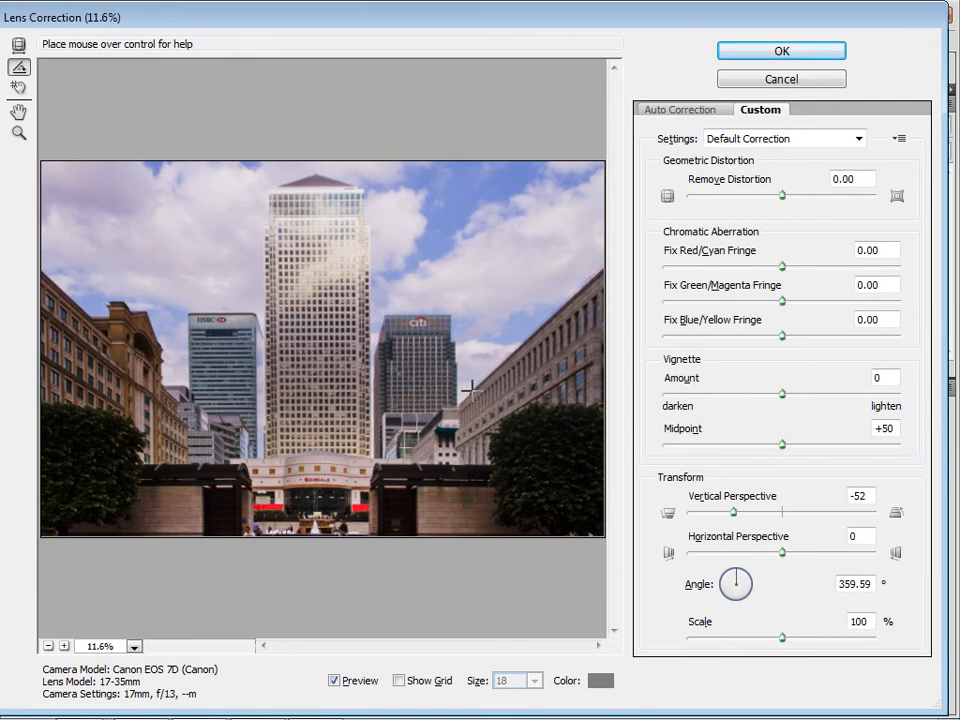
{"action": "left_click_drag", "start_coordinate": [498, 372], "coordinate": [587, 288]}
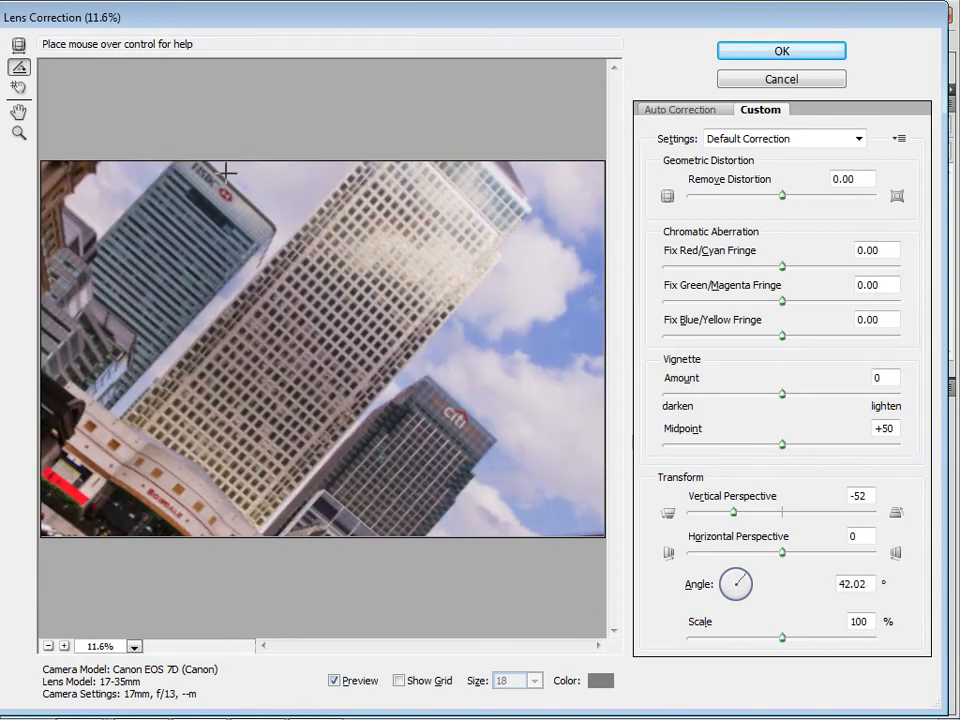
{"action": "left_click_drag", "start_coordinate": [216, 165], "coordinate": [266, 217]}
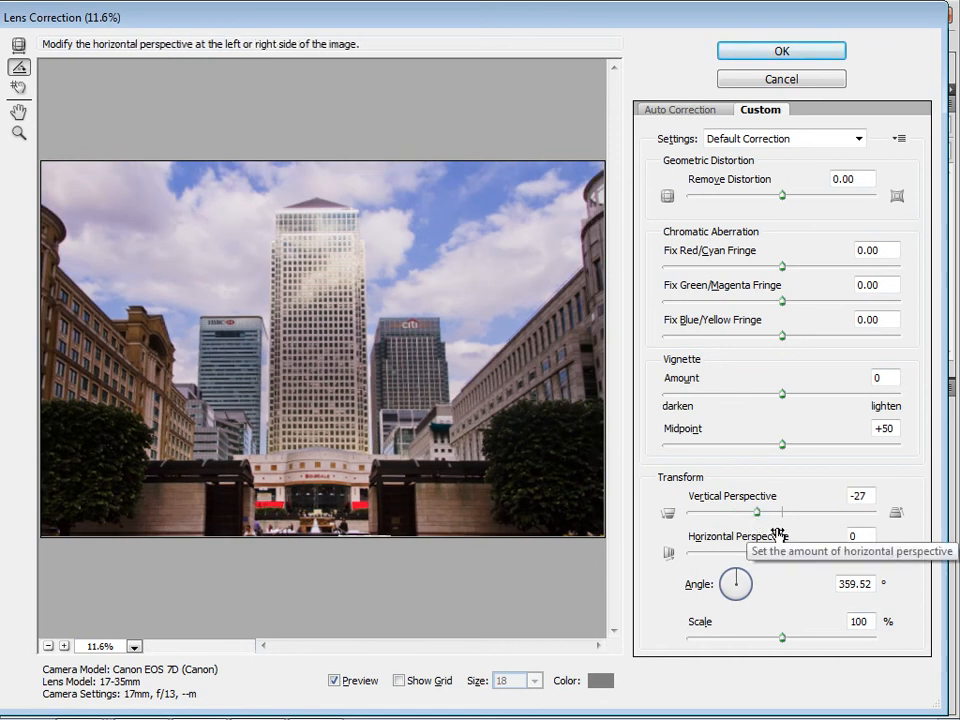
Step: Turn off automatic image scaling and set the vertical perspective to about -37
{"action": "mouse_move", "coordinate": [756, 512]}
{"action": "left_mouse_down"}
{"action": "mouse_move", "coordinate": [731, 516]}
{"action": "mouse_move", "coordinate": [753, 522]}
{"action": "left_mouse_up"}
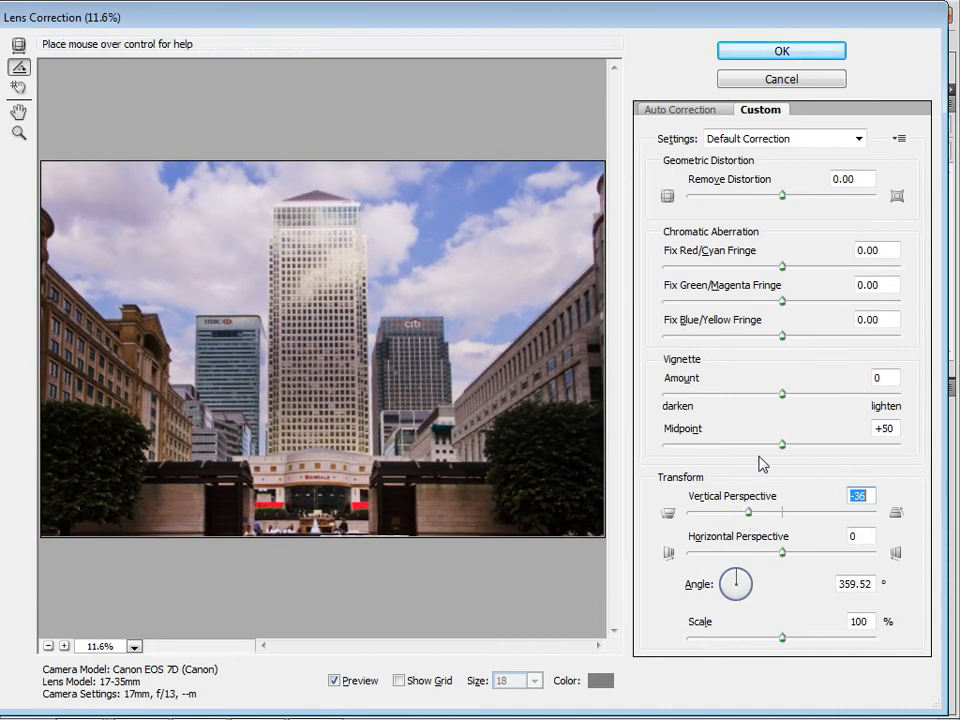
{"action": "left_click", "coordinate": [700, 111]}
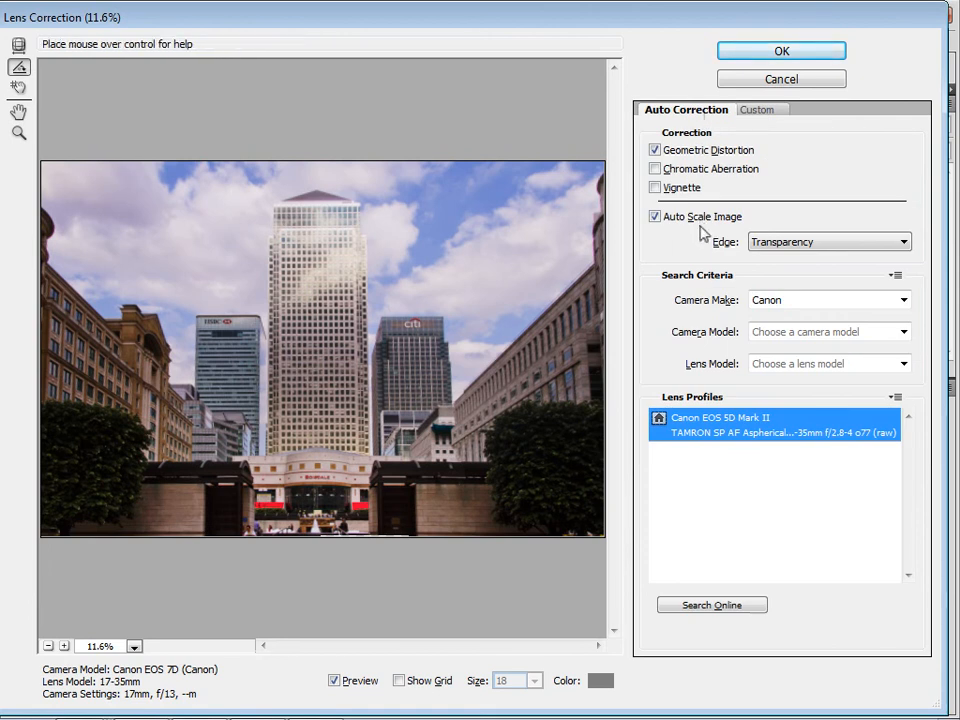
{"action": "left_click", "coordinate": [655, 218]}
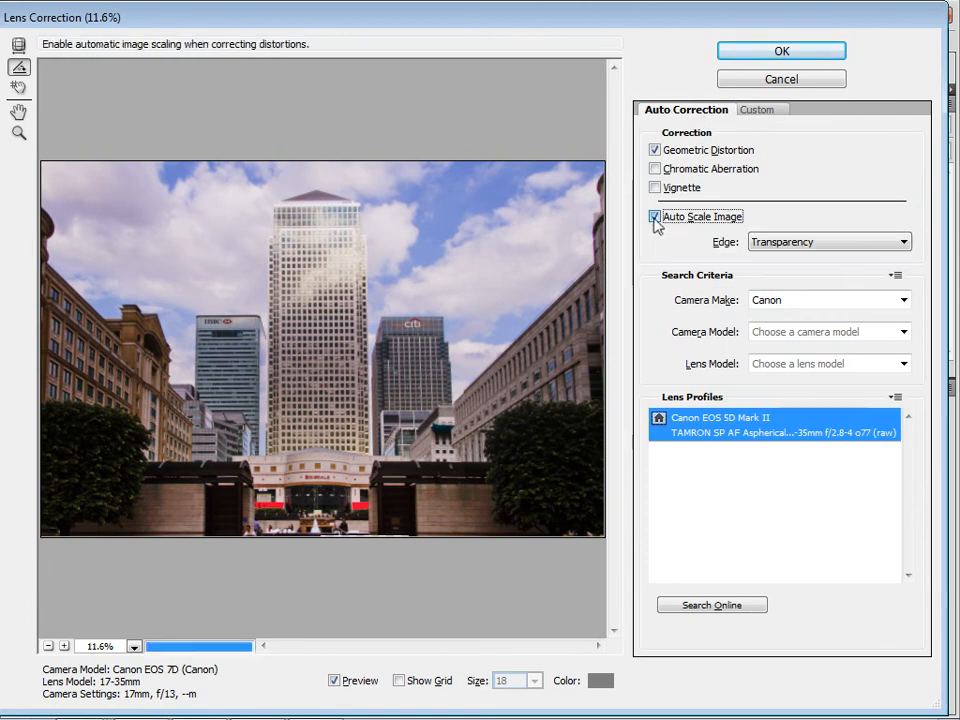
{"action": "left_click", "coordinate": [752, 112]}
{"action": "mouse_move", "coordinate": [750, 514]}
{"action": "left_mouse_down"}
{"action": "mouse_move", "coordinate": [729, 513]}
{"action": "mouse_move", "coordinate": [747, 518]}
{"action": "left_mouse_up"}
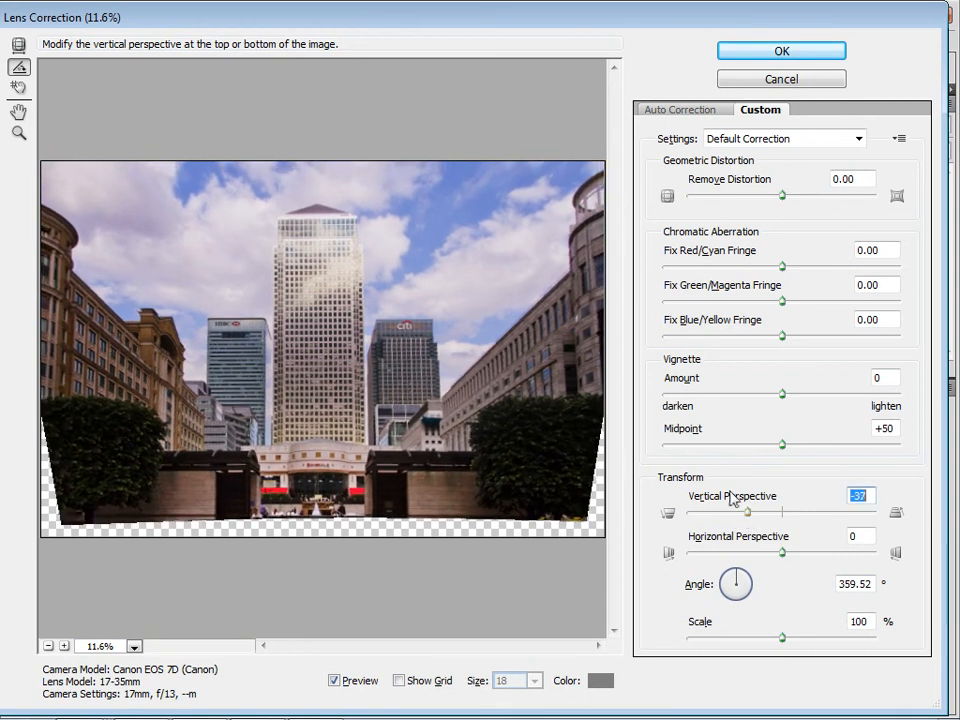
Step: Turn automatic image scaling back on and reset the vertical perspective to 0
{"action": "left_click", "coordinate": [709, 113]}
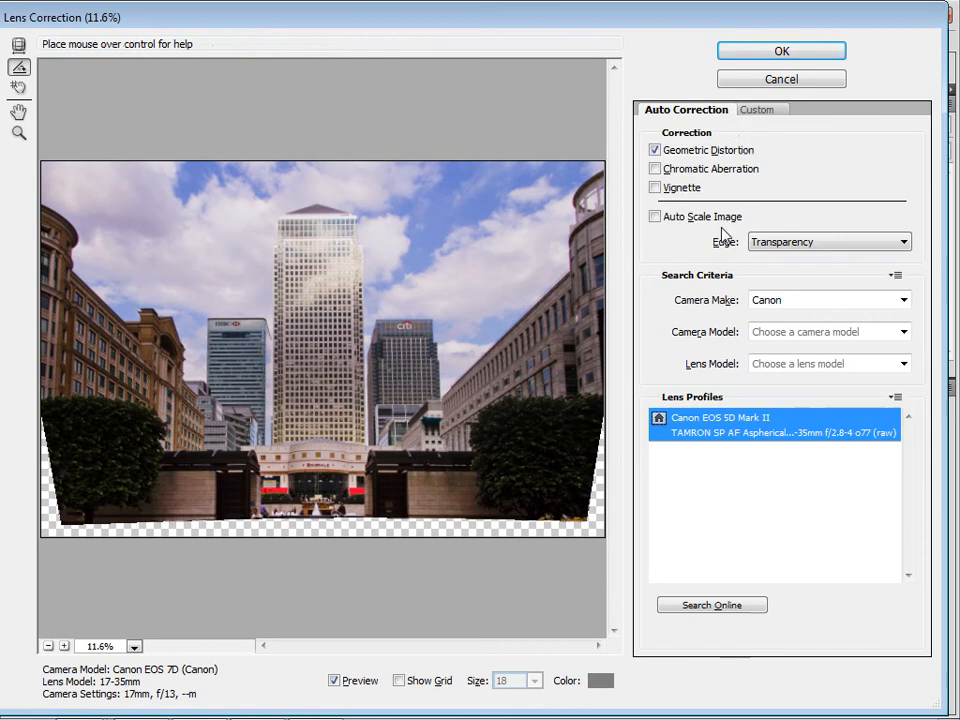
{"action": "left_click", "coordinate": [656, 218]}
{"action": "left_click", "coordinate": [760, 109]}
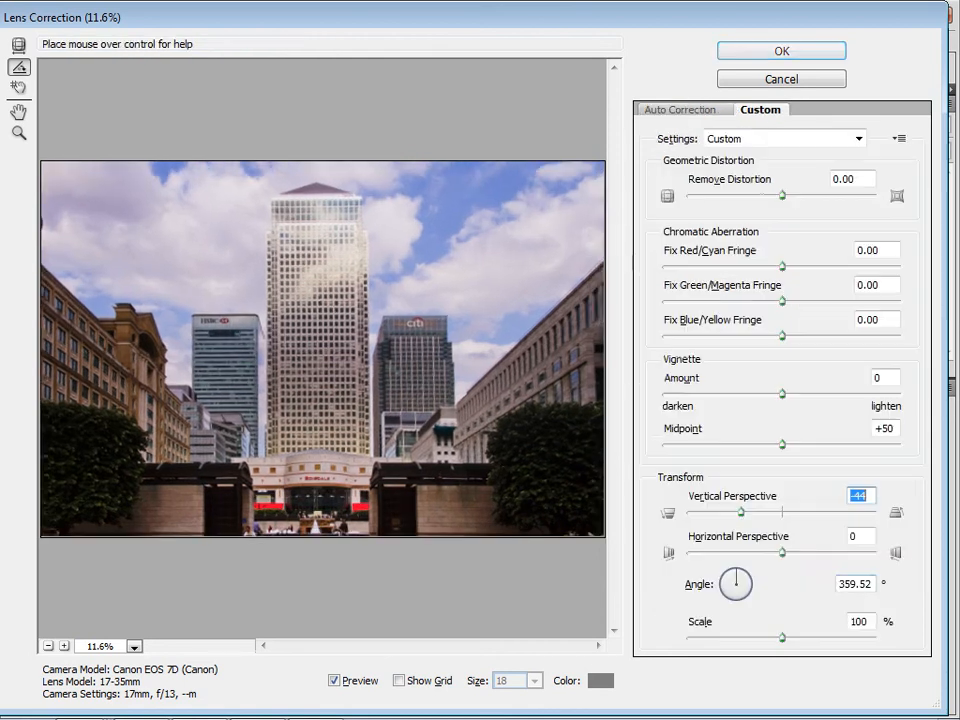
{"action": "left_click_drag", "start_coordinate": [744, 519], "coordinate": [788, 525]}
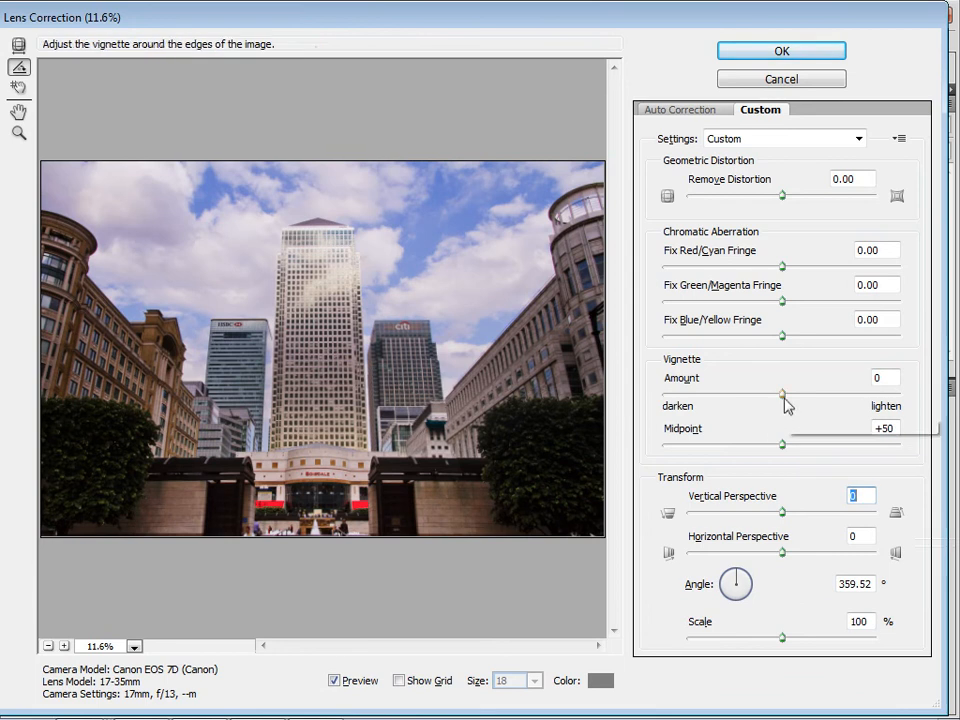
Step: Darken the vignette to an amount of about -49, lower its midpoint, and apply the lens correction
{"action": "left_click_drag", "start_coordinate": [784, 400], "coordinate": [725, 394]}
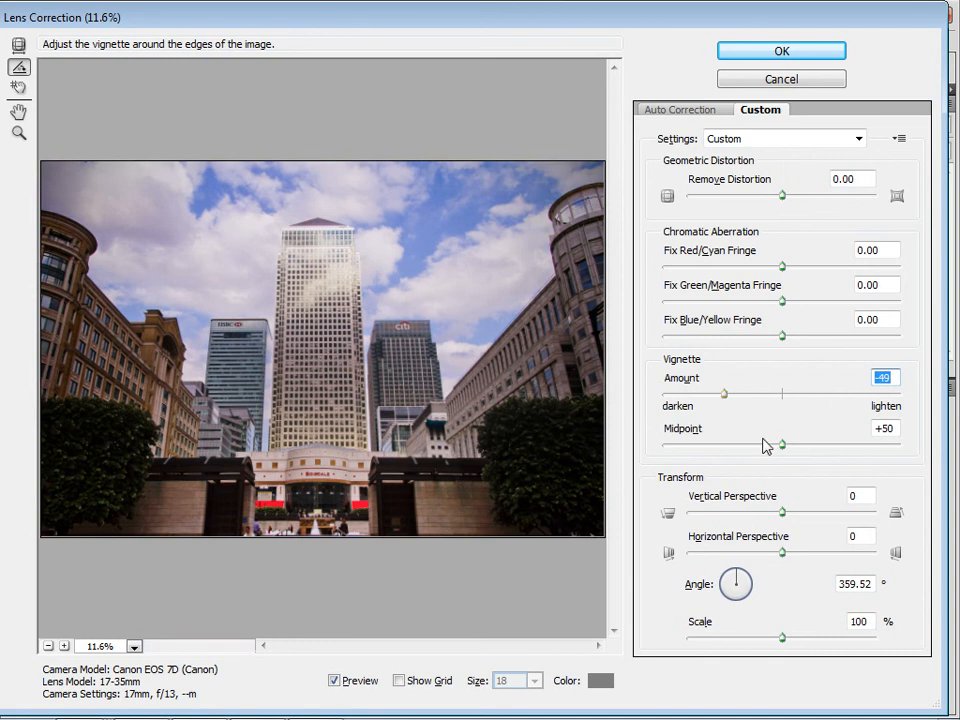
{"action": "left_click_drag", "start_coordinate": [784, 446], "coordinate": [760, 446]}
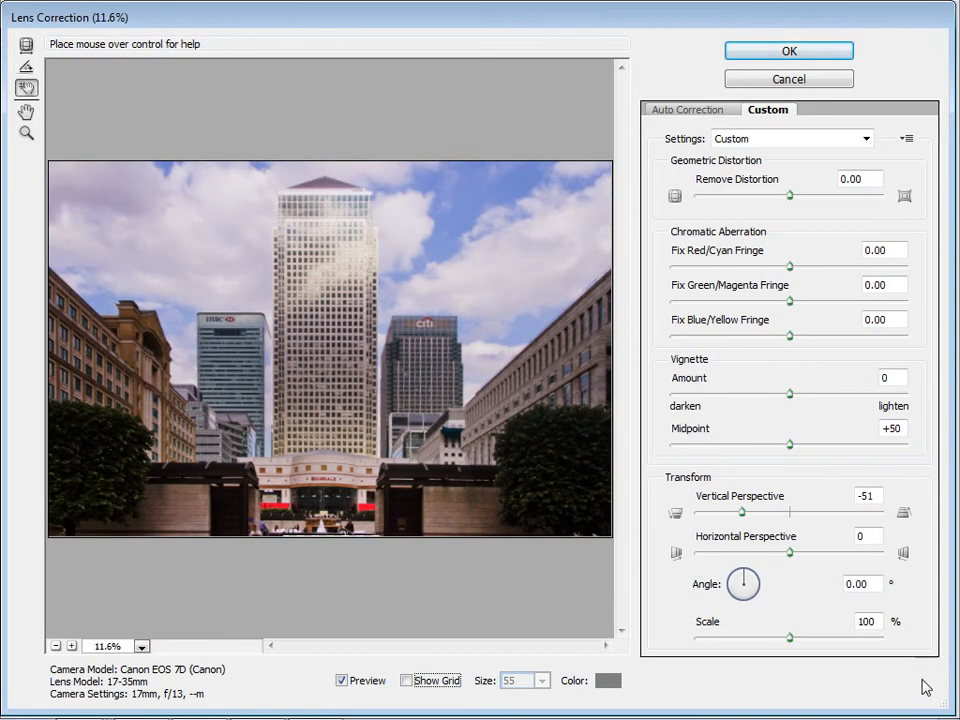
{"action": "left_click", "coordinate": [790, 55]}
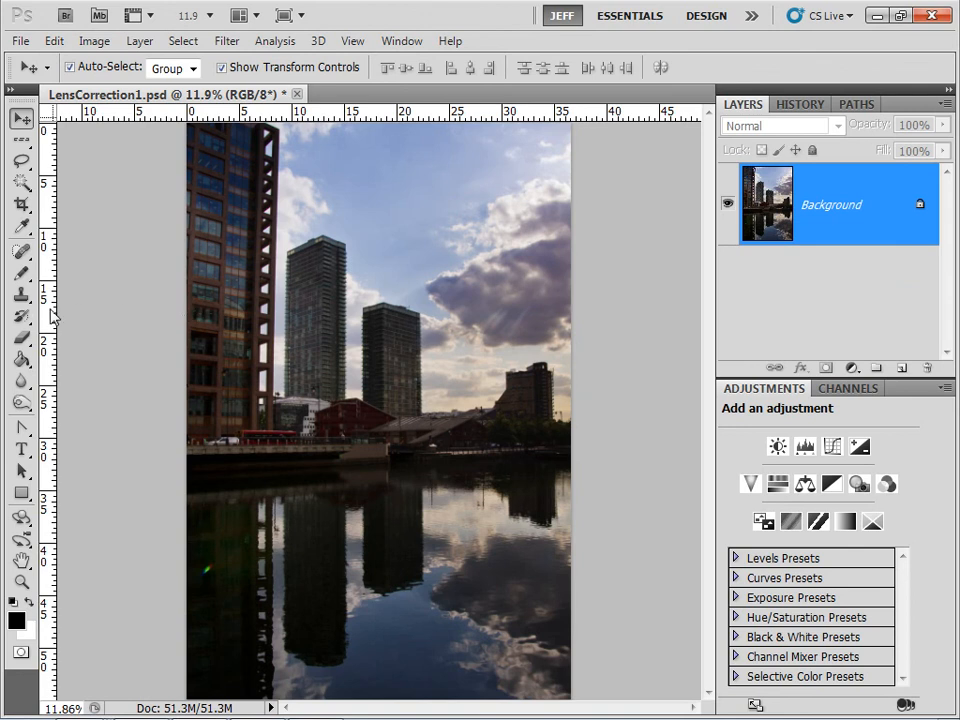
Step: Place a vertical guide along the tall brown building's edge in LensCorrection1.psd and open the Lens Correction filter
{"action": "left_click_drag", "start_coordinate": [53, 317], "coordinate": [278, 333]}
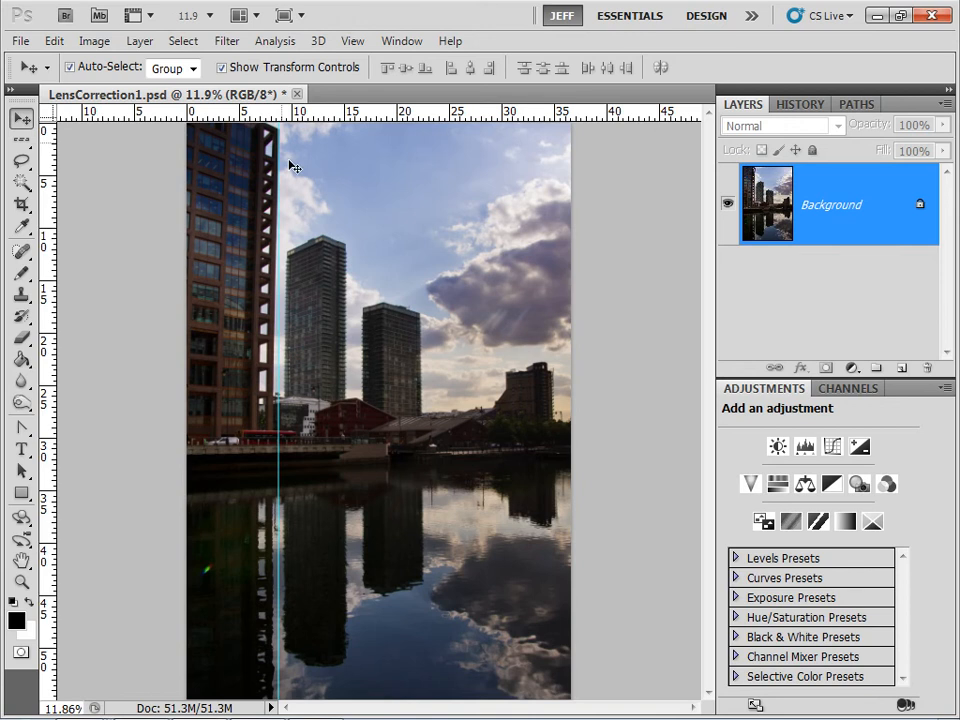
{"action": "left_click", "coordinate": [227, 41]}
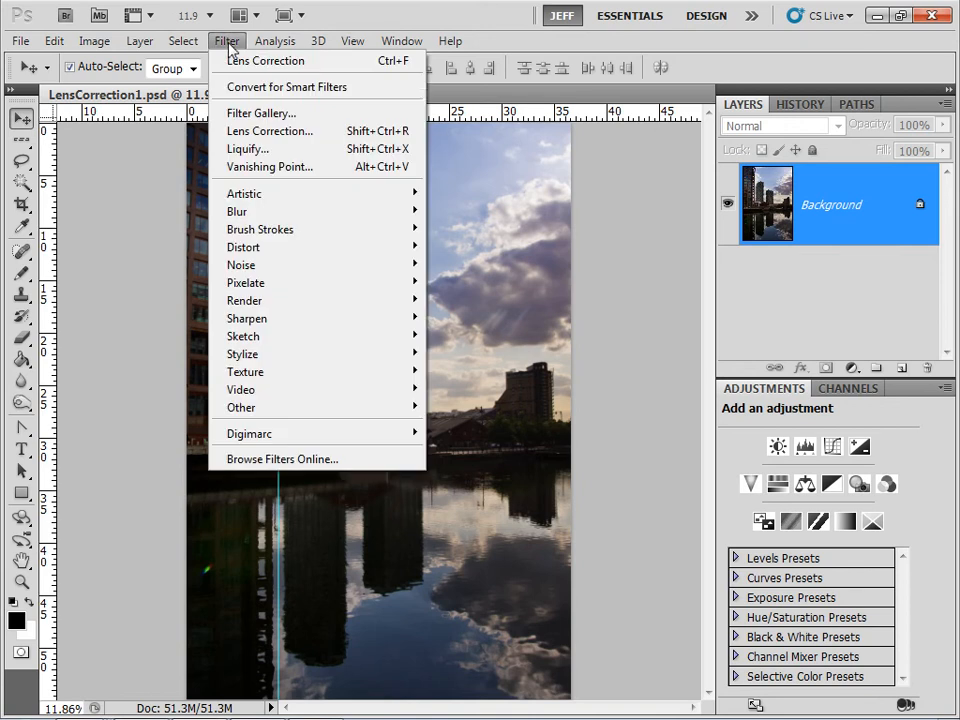
{"action": "left_click", "coordinate": [241, 131]}
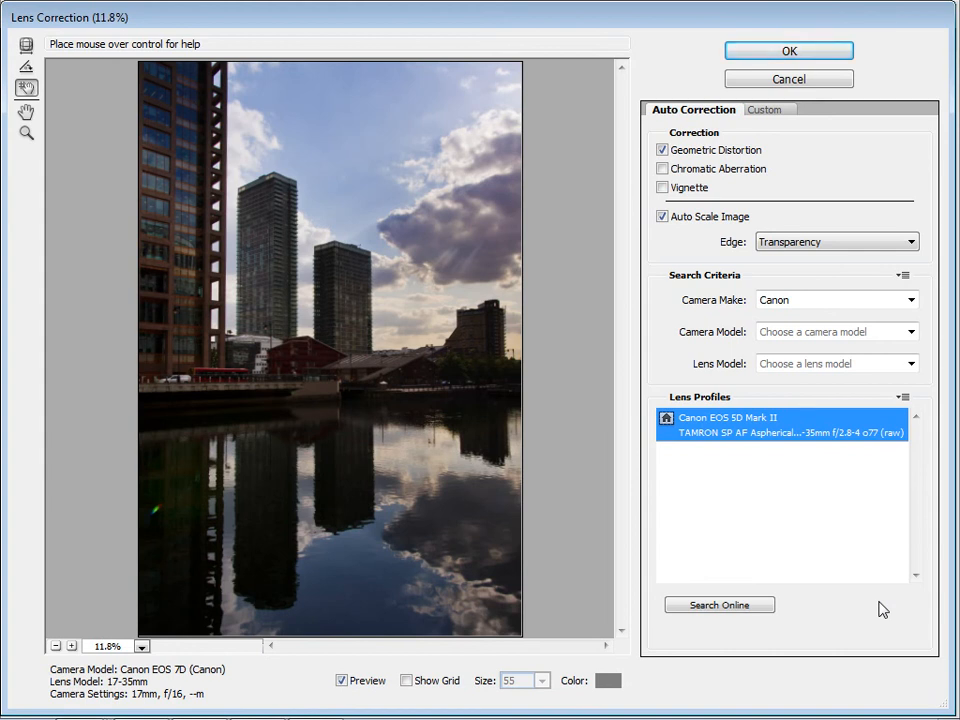
Step: Toggle the automatic geometric distortion correction to compare, leaving it on, and enable automatic vignette removal
{"action": "left_click", "coordinate": [663, 151]}
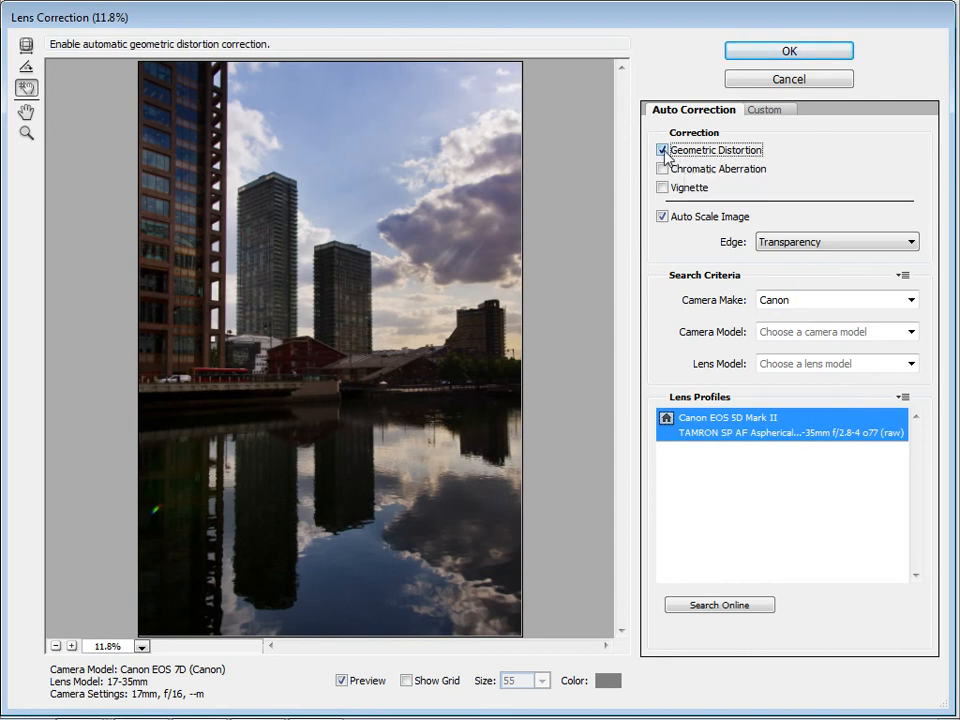
{"action": "left_click", "coordinate": [663, 151]}
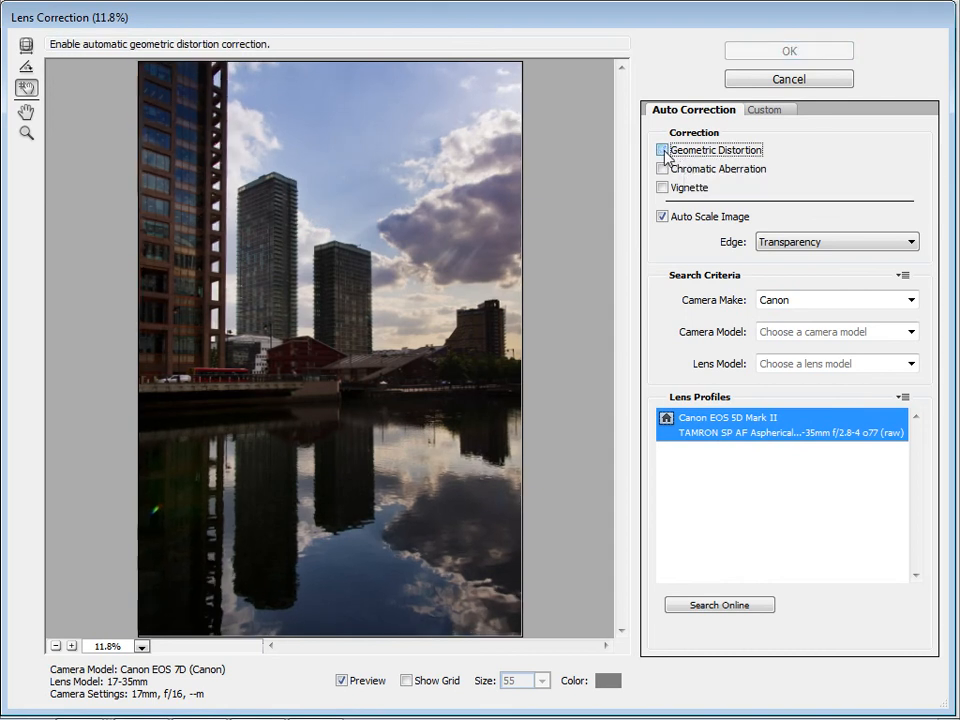
{"action": "left_click", "coordinate": [665, 155]}
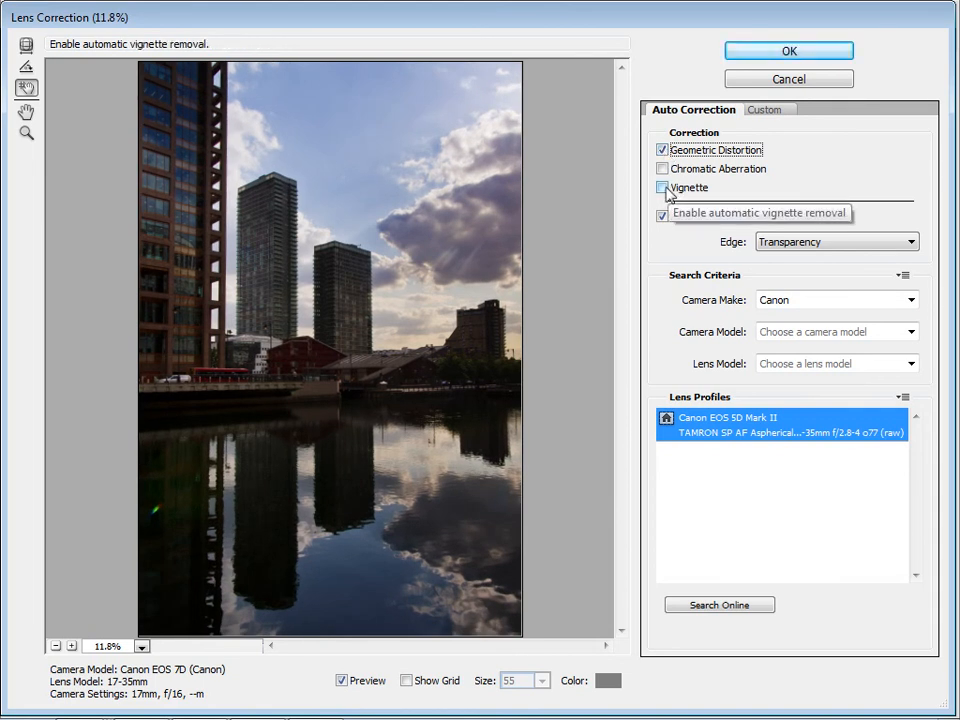
{"action": "left_click", "coordinate": [663, 188]}
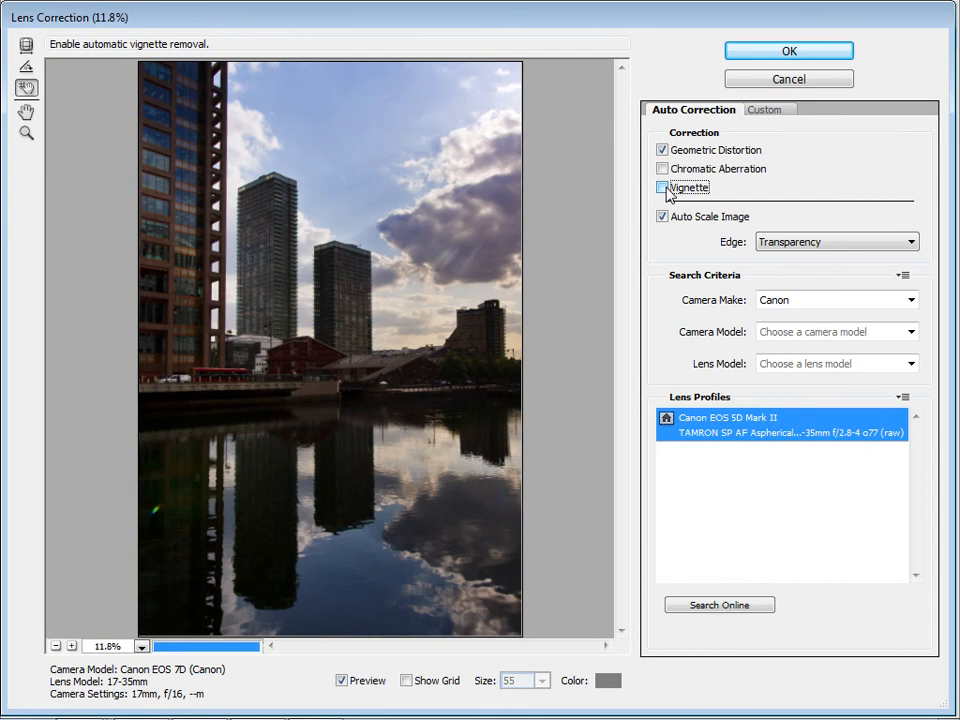
{"action": "left_click", "coordinate": [663, 188]}
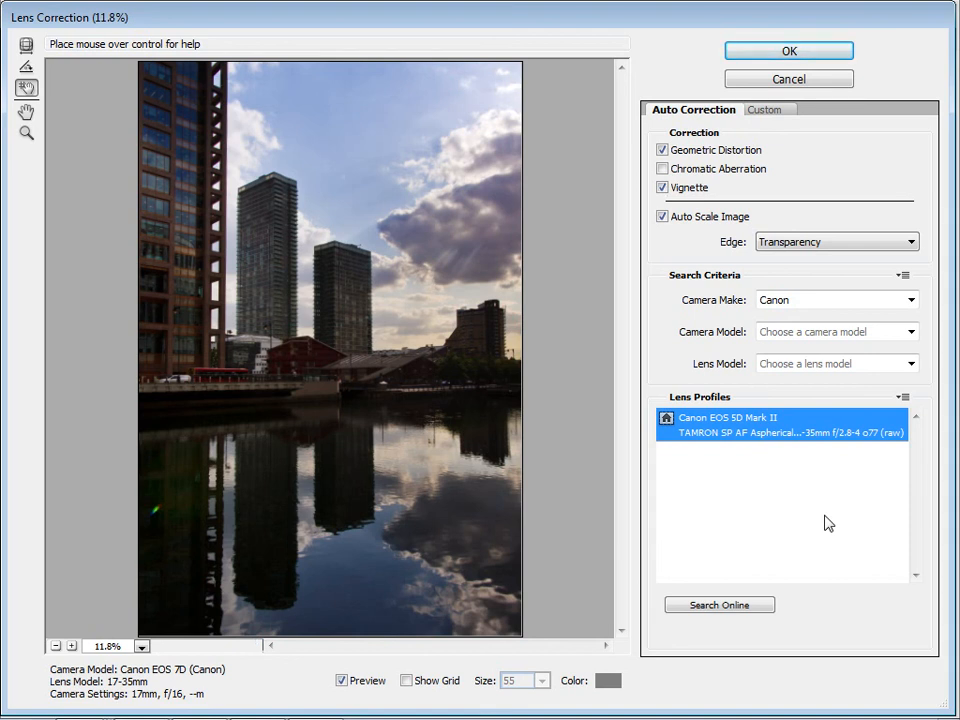
Step: Review the available camera makes and camera models in the lens profile search criteria
{"action": "left_click", "coordinate": [912, 304]}
{"action": "left_click", "coordinate": [912, 306]}
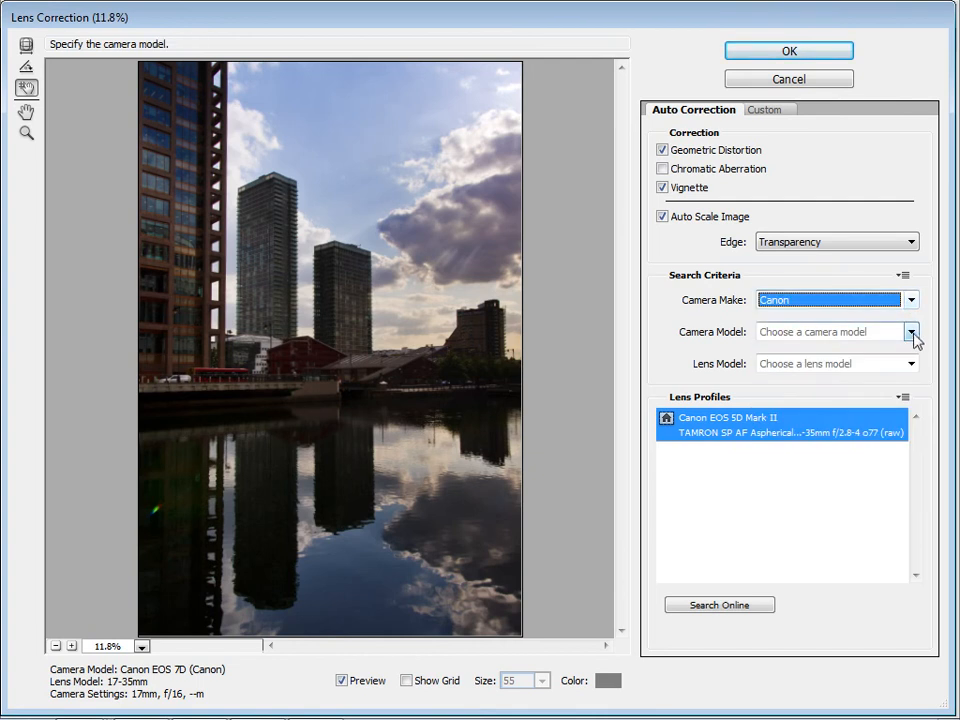
{"action": "left_click", "coordinate": [911, 332]}
{"action": "left_click", "coordinate": [914, 338]}
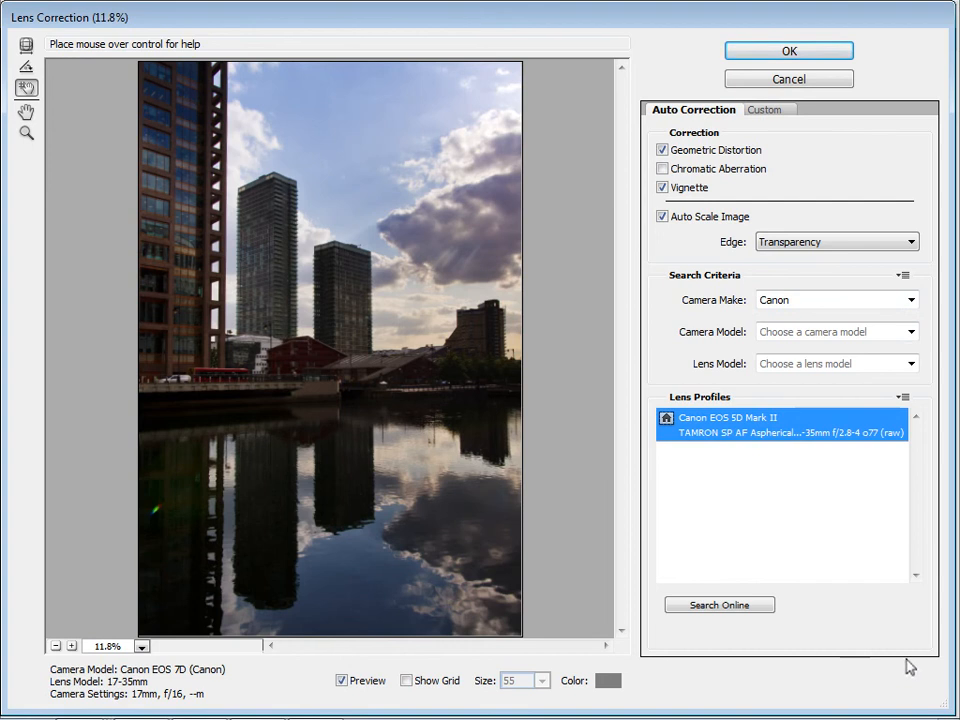
Step: Turn off automatic geometric distortion correction, set the custom Remove Distortion to about +9, show the alignment grid, and apply the lens correction
{"action": "left_click", "coordinate": [662, 150]}
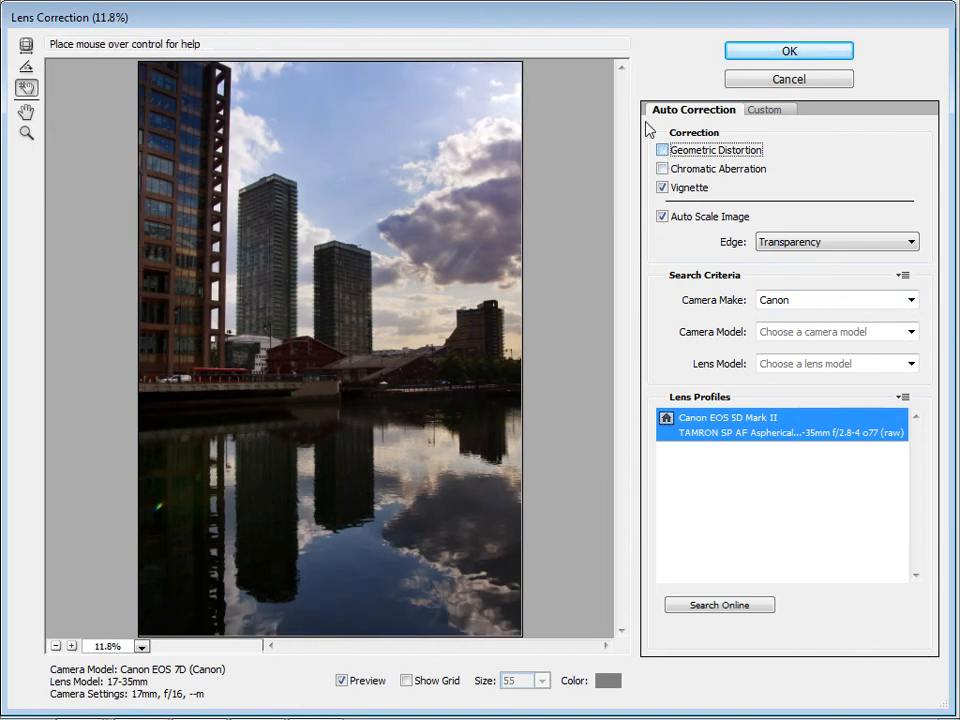
{"action": "left_click", "coordinate": [757, 113]}
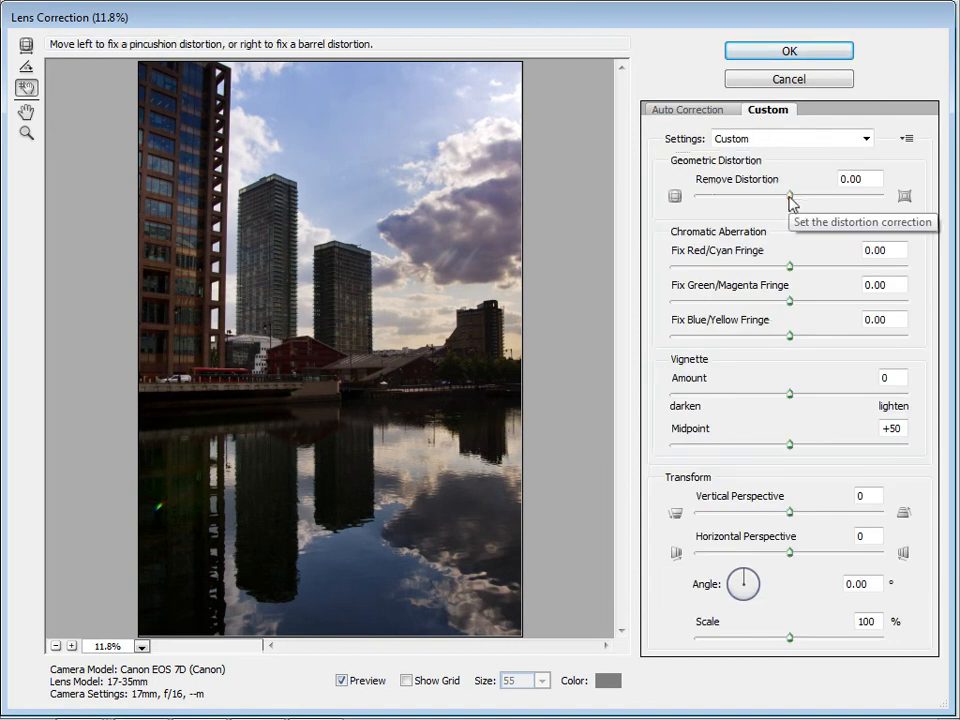
{"action": "left_click_drag", "start_coordinate": [791, 202], "coordinate": [800, 204]}
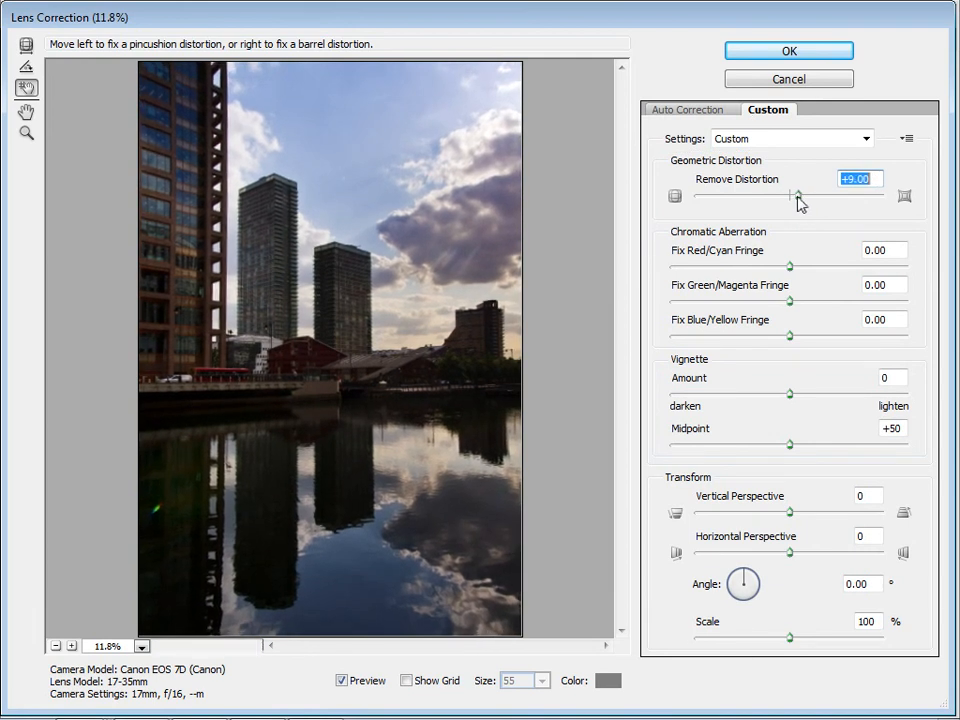
{"action": "left_click", "coordinate": [407, 685]}
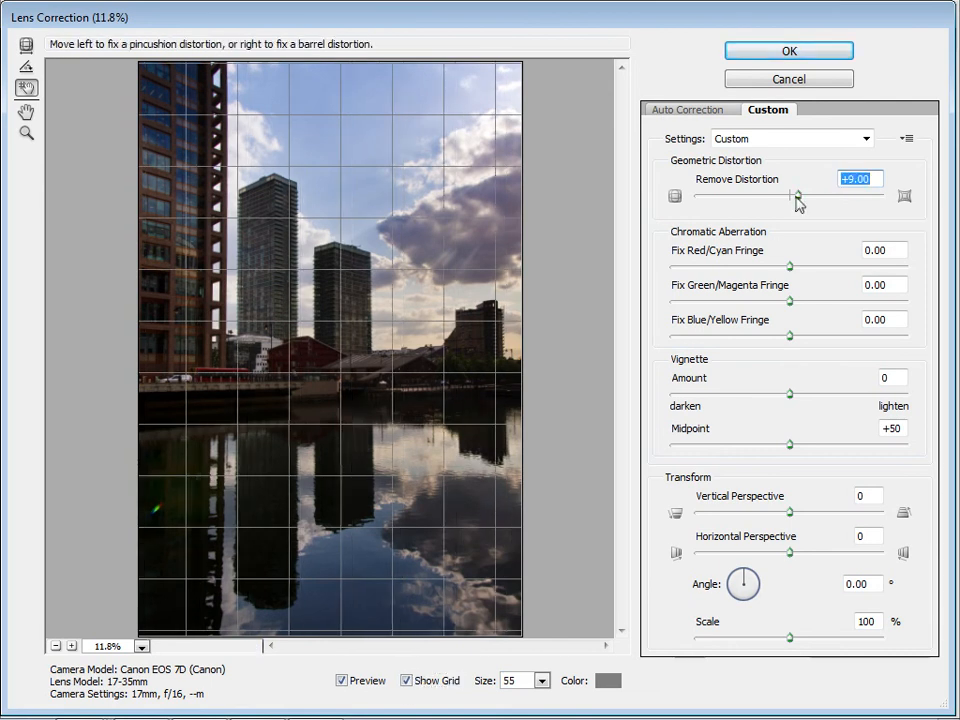
{"action": "left_click", "coordinate": [800, 50]}
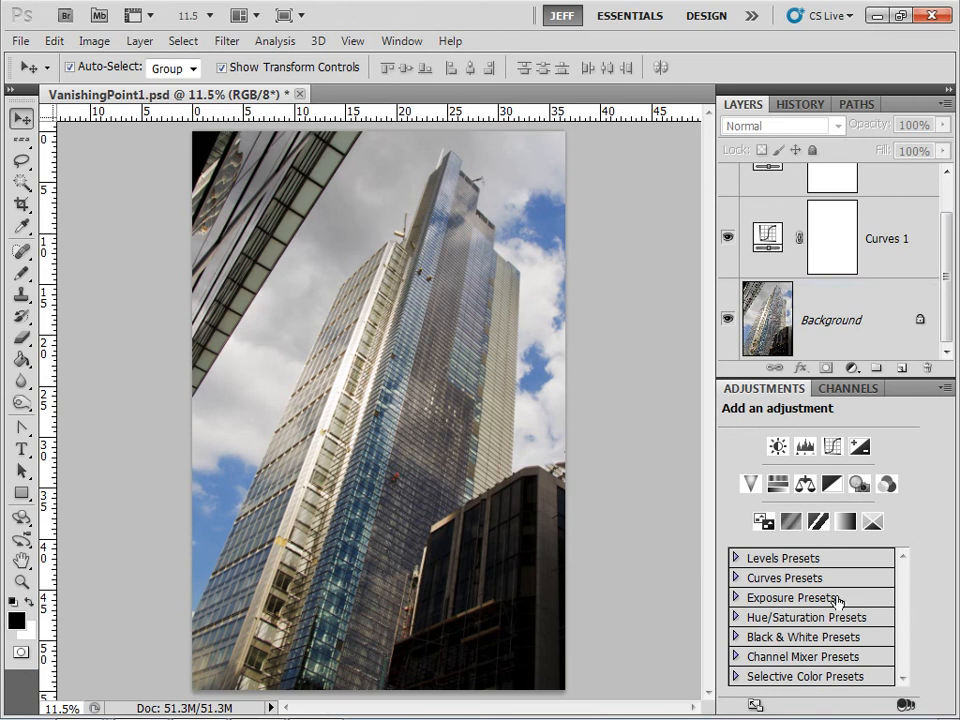
Step: Create a new empty layer named Vanishing Point in VanishingPoint1.psd
{"action": "left_click", "coordinate": [140, 40]}
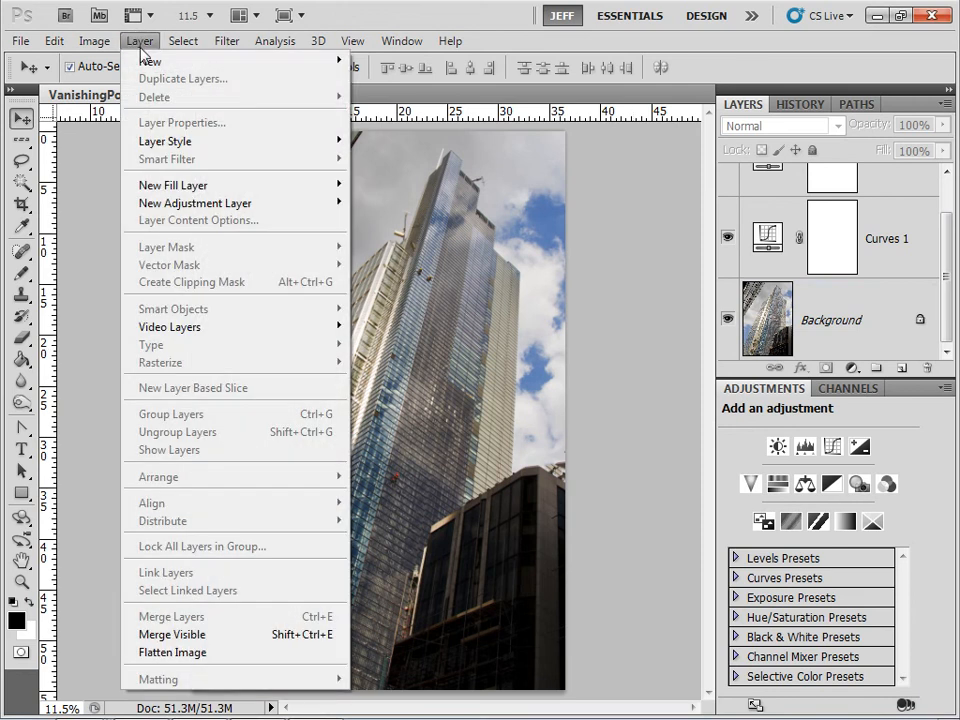
{"action": "mouse_move", "coordinate": [148, 63]}
{"action": "left_click", "coordinate": [362, 60]}
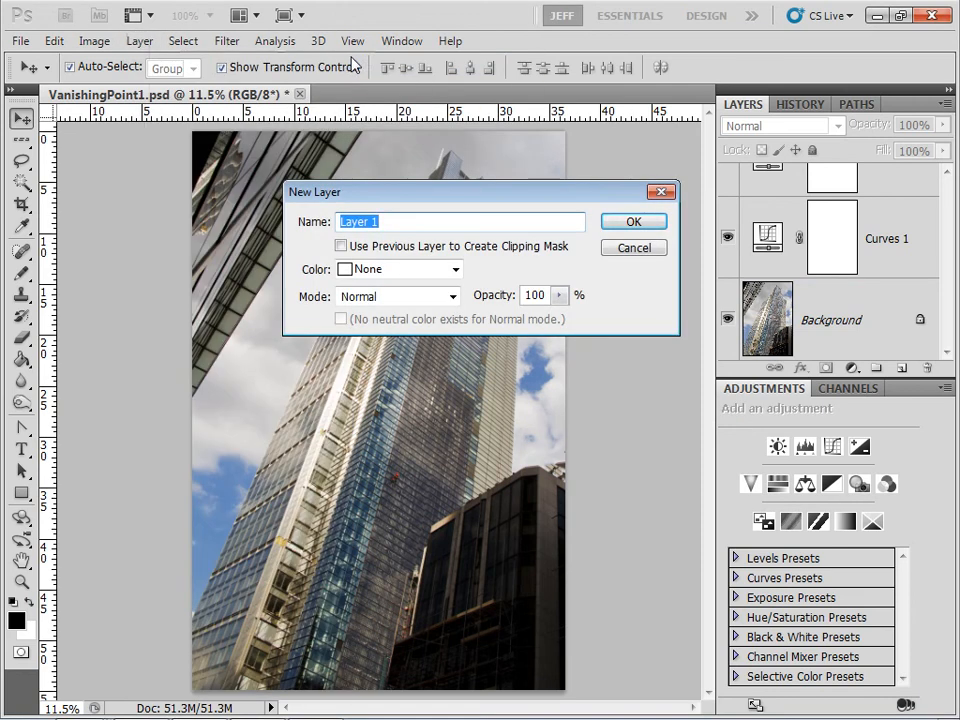
{"action": "type", "text": "Va"}
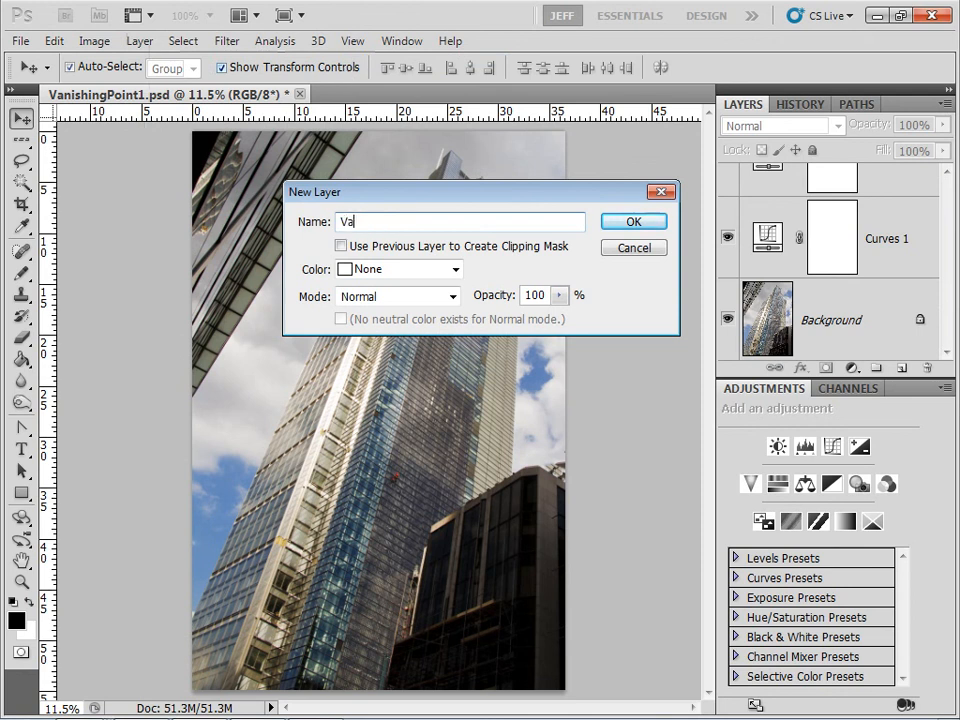
{"action": "type", "text": "nishing"}
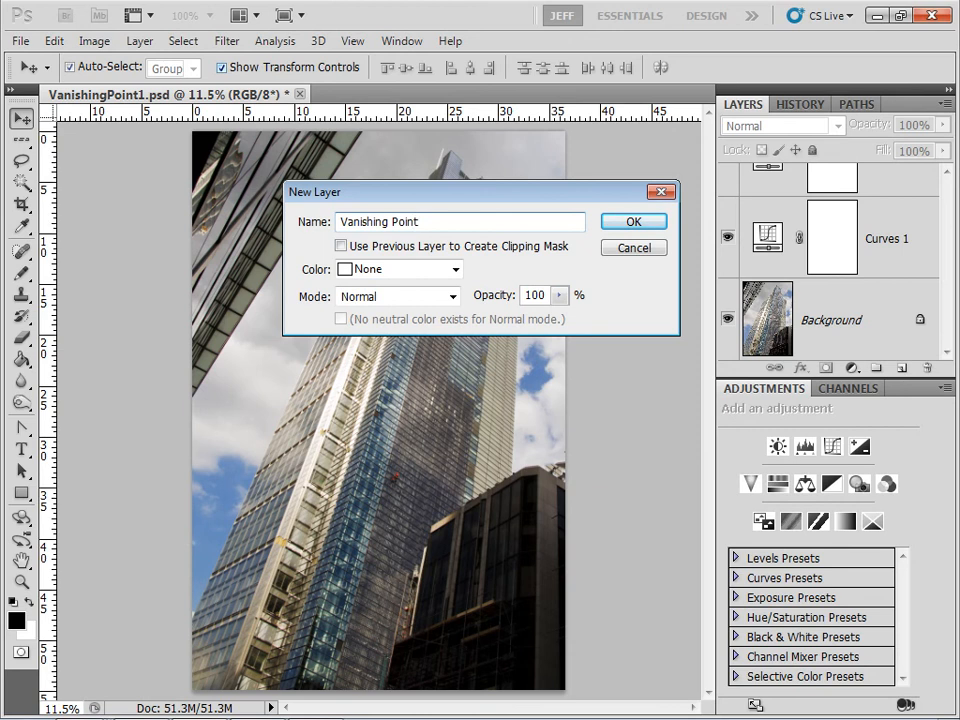
{"action": "type", "text": " Point"}
{"action": "left_click", "coordinate": [636, 224]}
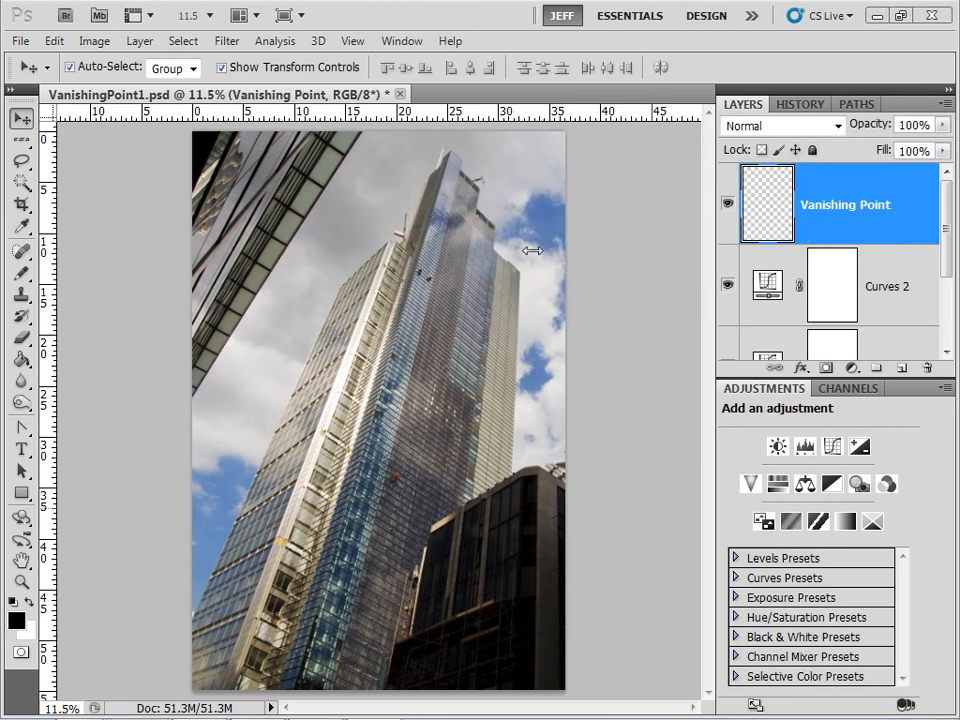
Step: Open the Vanishing Point filter and draw a four-cornered perspective plane on the upper part of the skyscraper's glass facade
{"action": "left_click", "coordinate": [224, 41]}
{"action": "left_click", "coordinate": [257, 166]}
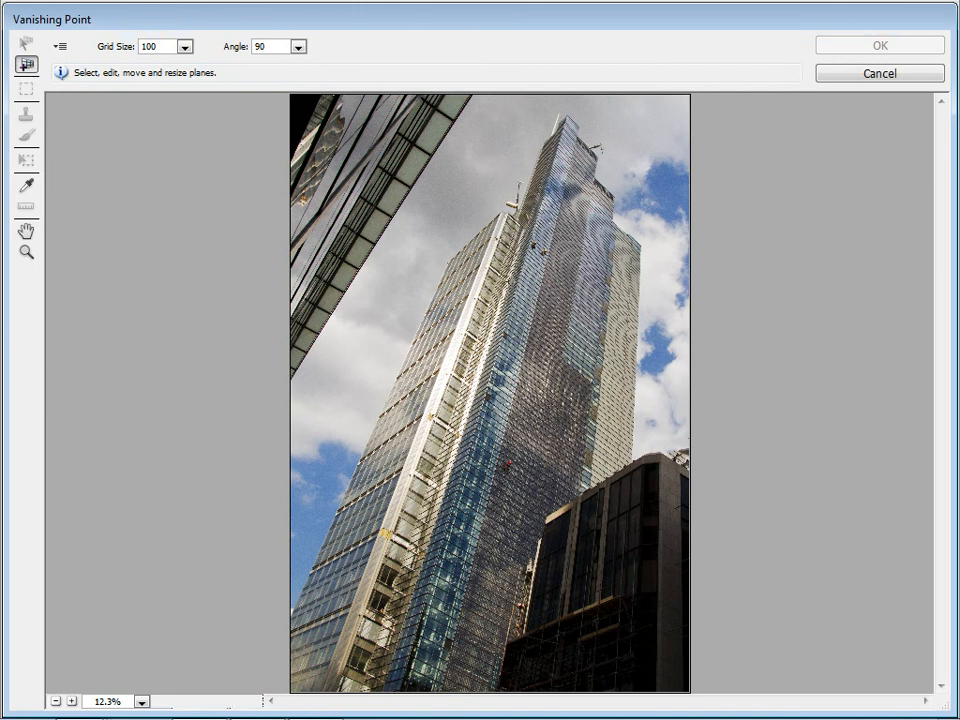
{"action": "left_click", "coordinate": [548, 194]}
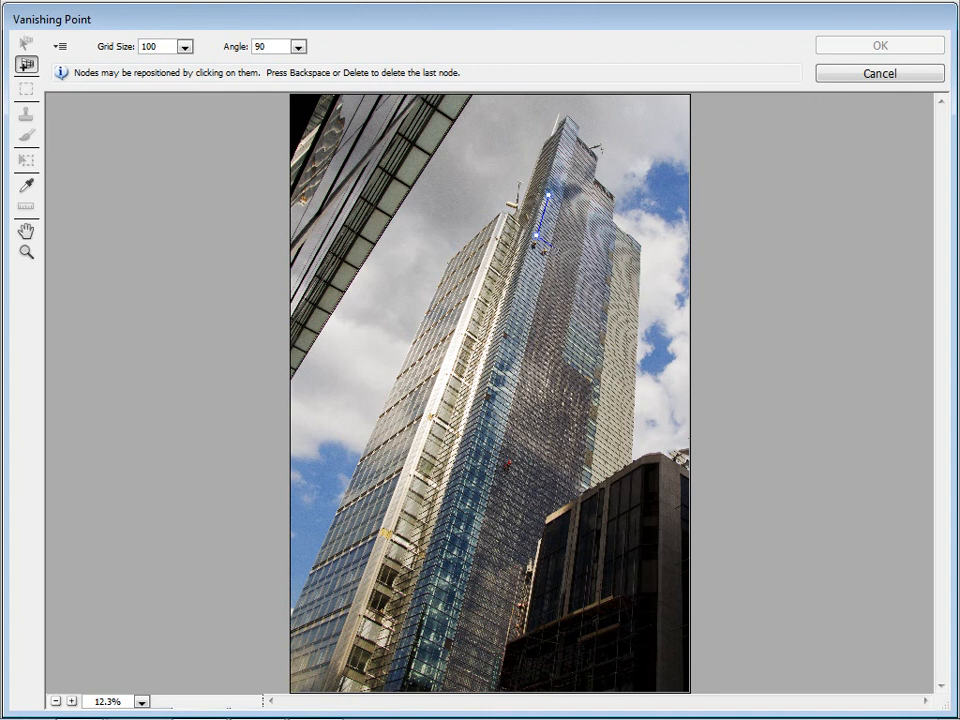
{"action": "left_click", "coordinate": [584, 269]}
{"action": "left_click", "coordinate": [596, 222]}
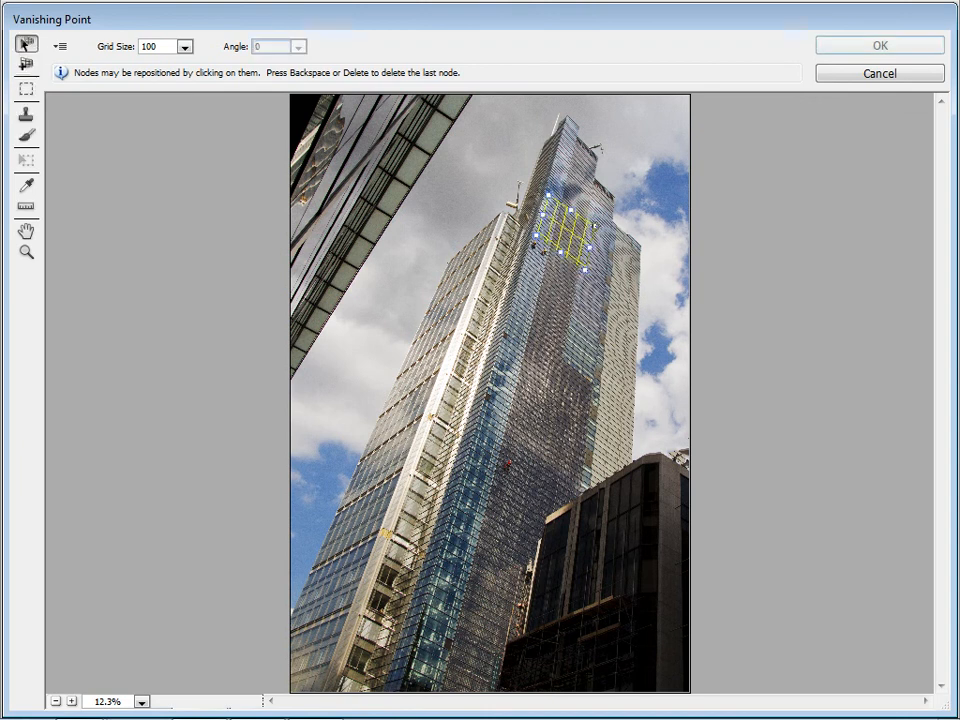
Step: Adjust the plane's four corners to match the facade's vertical edge and horizontal lines, enclosing the two window cleaners near the top
{"action": "left_click", "coordinate": [26, 253]}
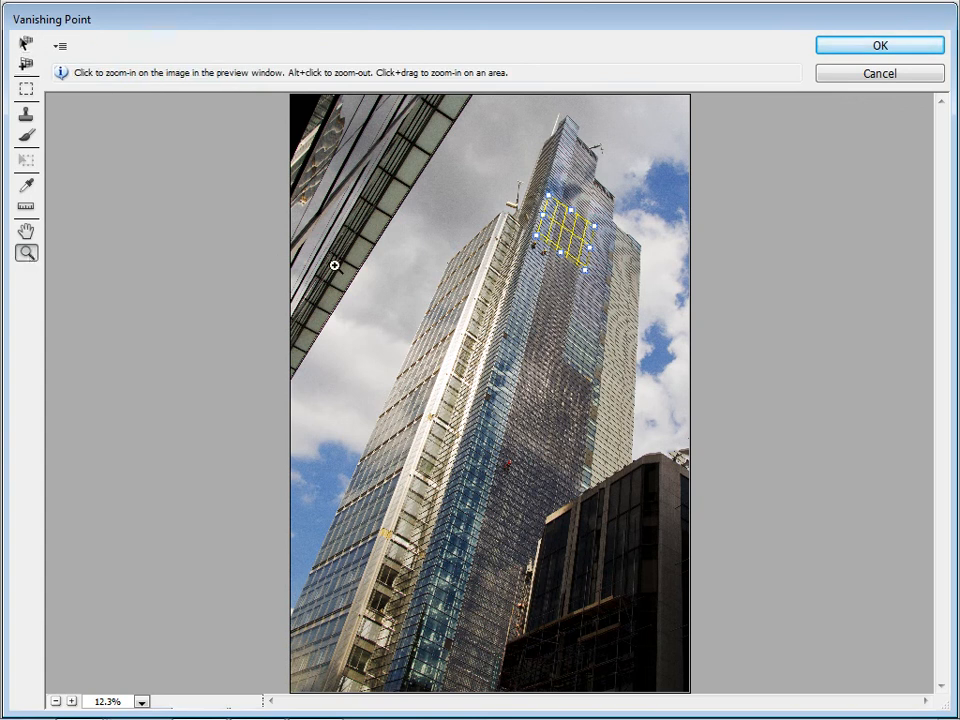
{"action": "left_click", "coordinate": [572, 242]}
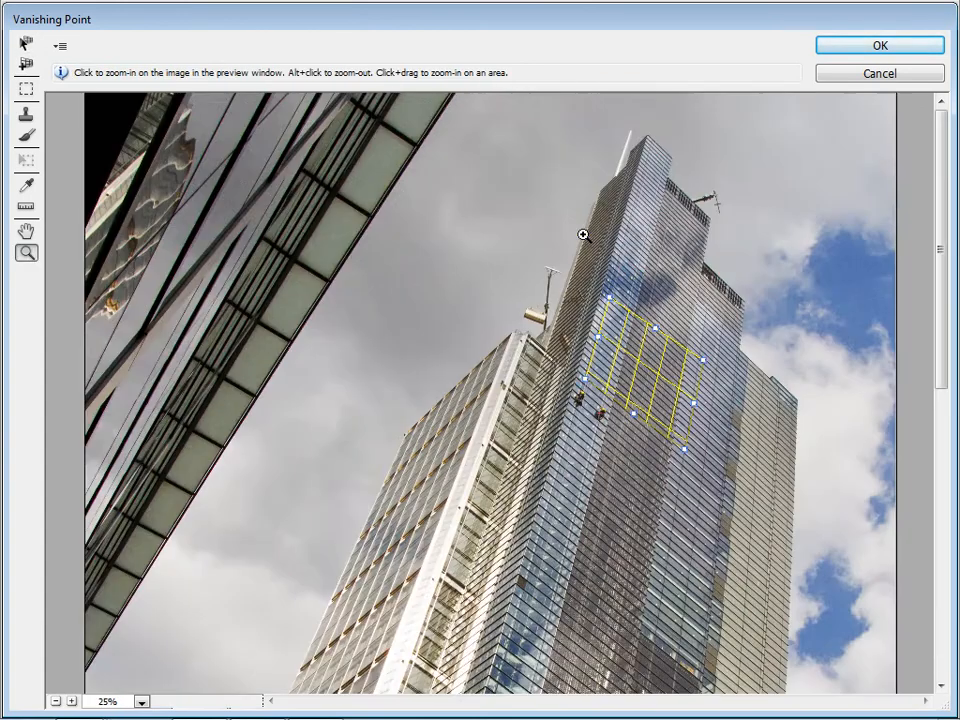
{"action": "left_click", "coordinate": [663, 337]}
{"action": "left_click", "coordinate": [645, 455]}
{"action": "left_click", "coordinate": [524, 421]}
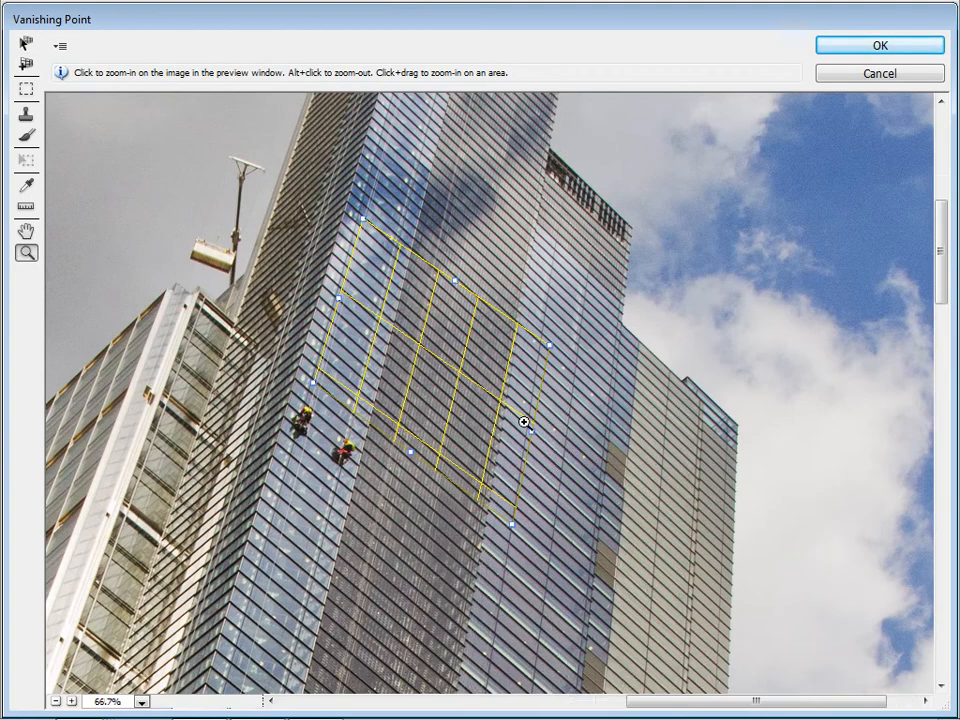
{"action": "left_click", "coordinate": [26, 44]}
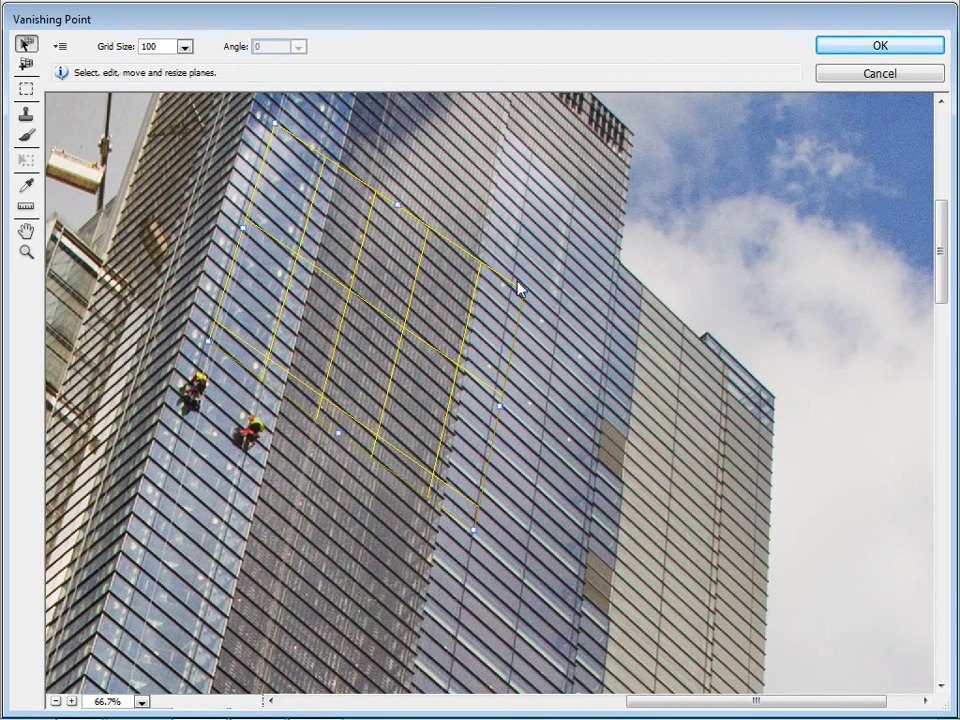
{"action": "left_click_drag", "start_coordinate": [524, 292], "coordinate": [505, 330]}
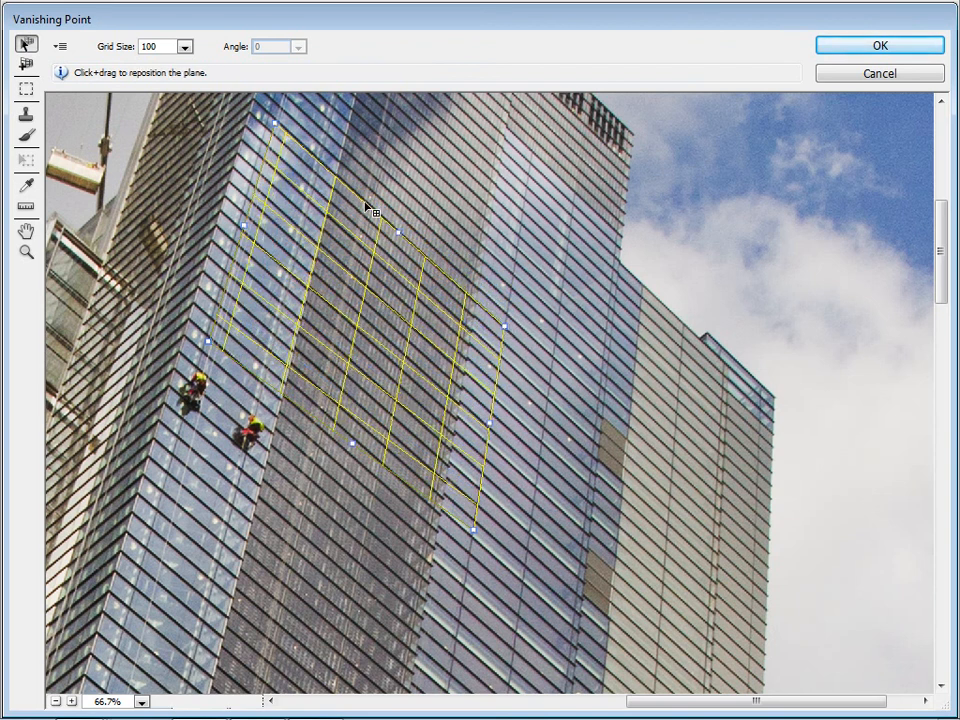
{"action": "left_click_drag", "start_coordinate": [276, 125], "coordinate": [255, 101]}
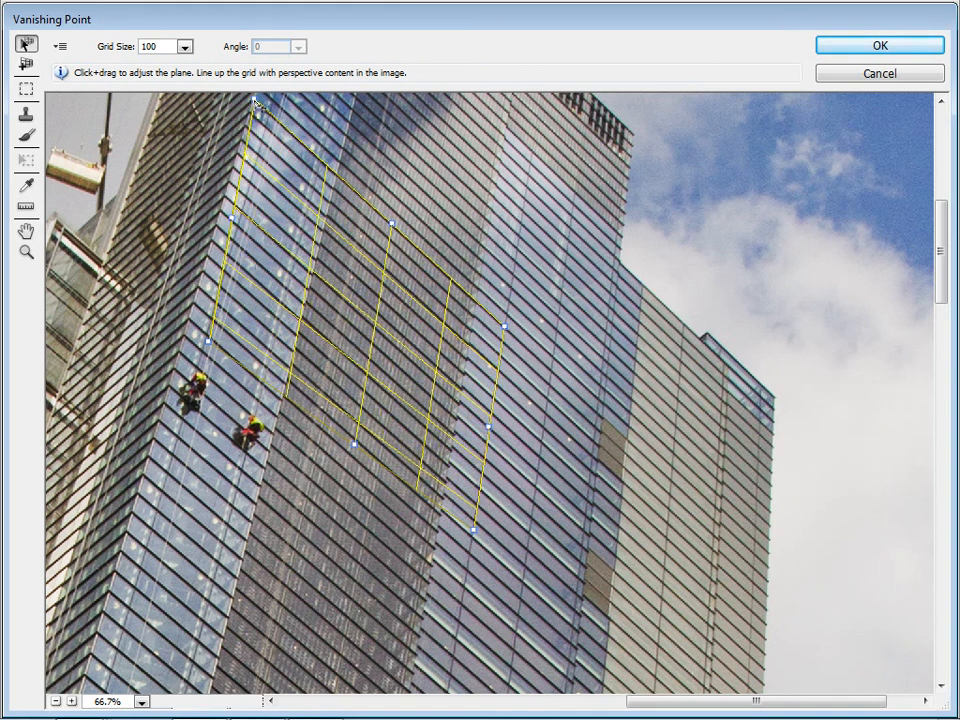
{"action": "left_click_drag", "start_coordinate": [209, 342], "coordinate": [156, 441]}
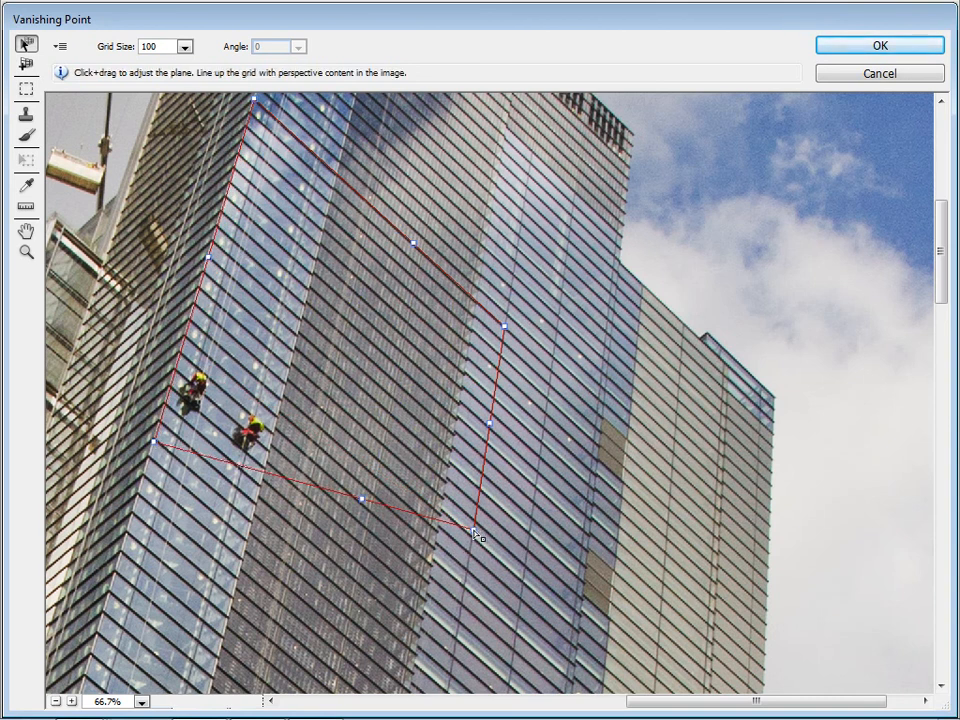
{"action": "left_click_drag", "start_coordinate": [472, 529], "coordinate": [446, 683]}
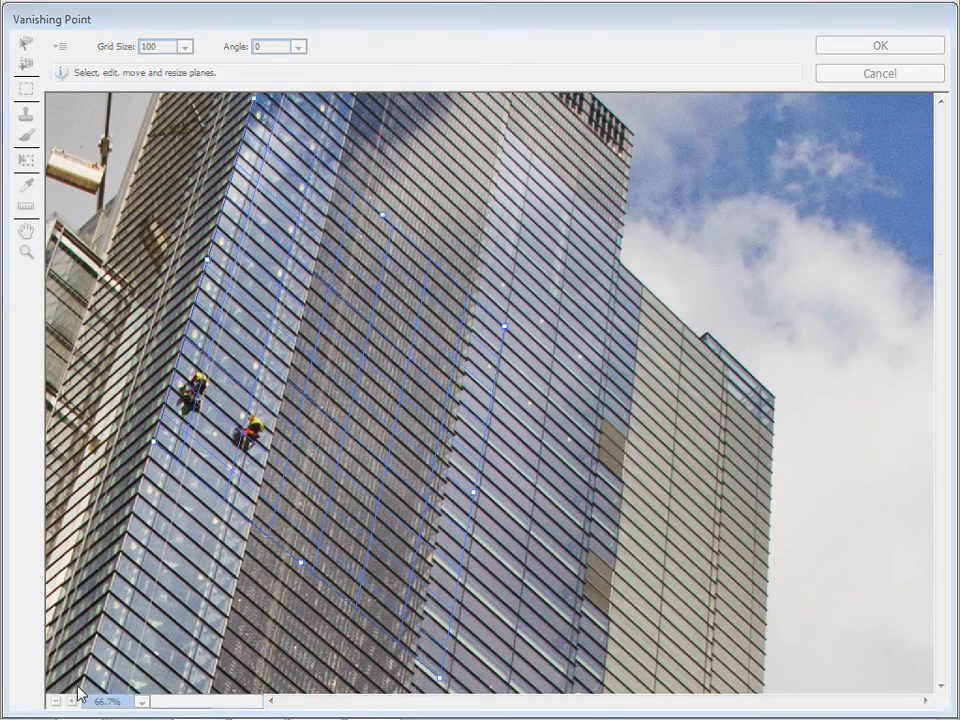
Step: Extend the plane's lower edge down the facade until it reaches past the worker in red
{"action": "left_click", "coordinate": [56, 701]}
{"action": "left_click", "coordinate": [56, 701]}
{"action": "left_click", "coordinate": [56, 701]}
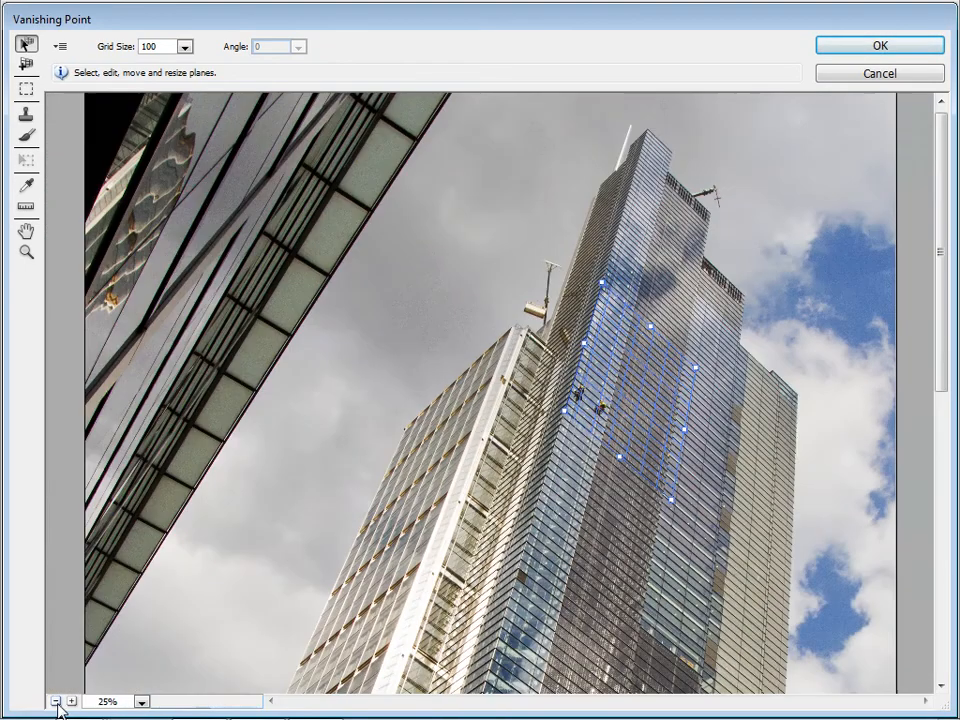
{"action": "left_click_drag", "start_coordinate": [620, 460], "coordinate": [560, 707]}
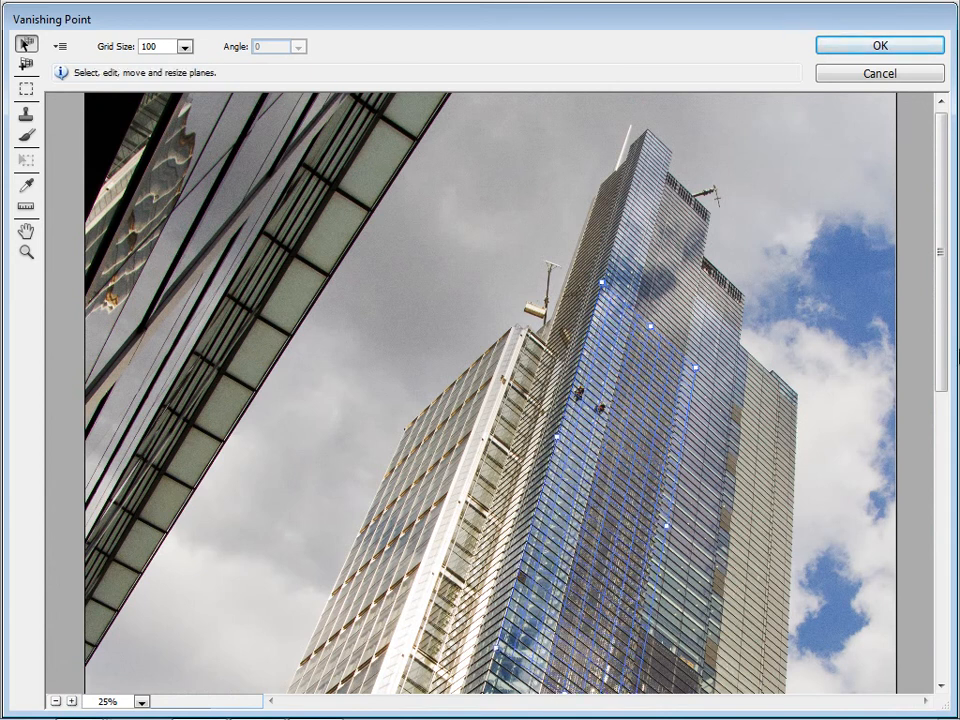
{"action": "left_click_drag", "start_coordinate": [934, 360], "coordinate": [902, 566]}
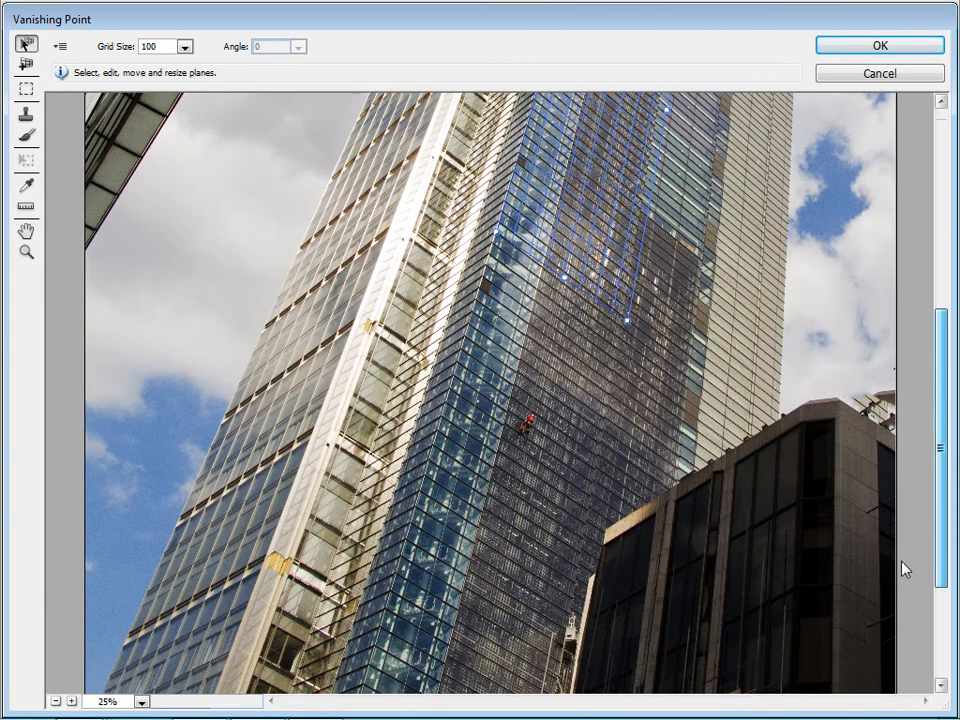
{"action": "left_click_drag", "start_coordinate": [562, 318], "coordinate": [505, 566]}
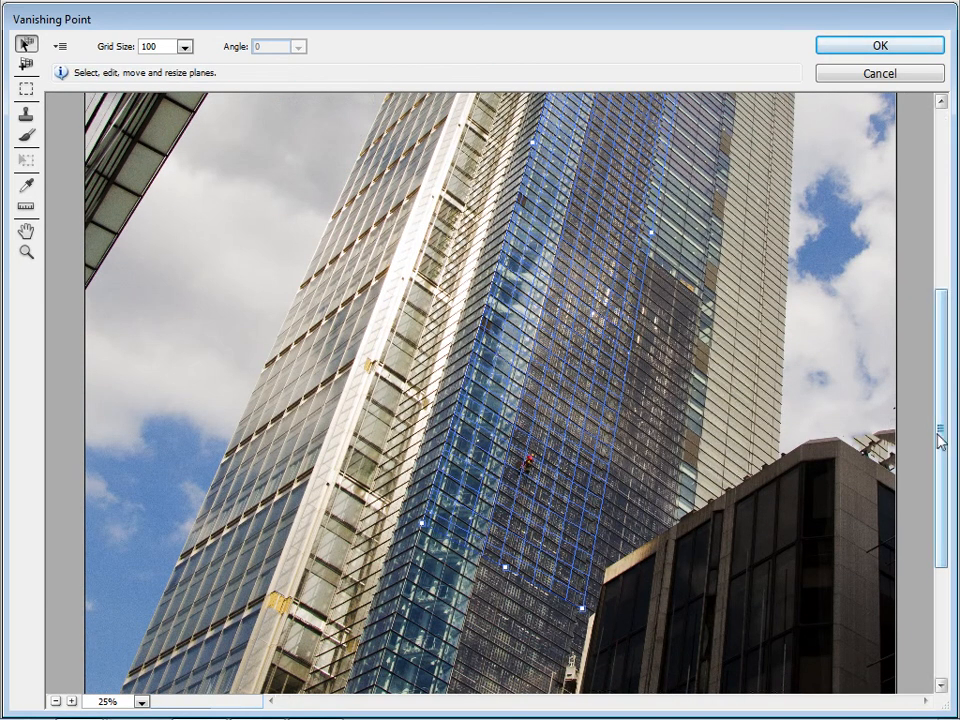
Step: Widen the plane's right side and align its two lower corners with the building's edge and the facade lines
{"action": "left_click_drag", "start_coordinate": [944, 447], "coordinate": [947, 332]}
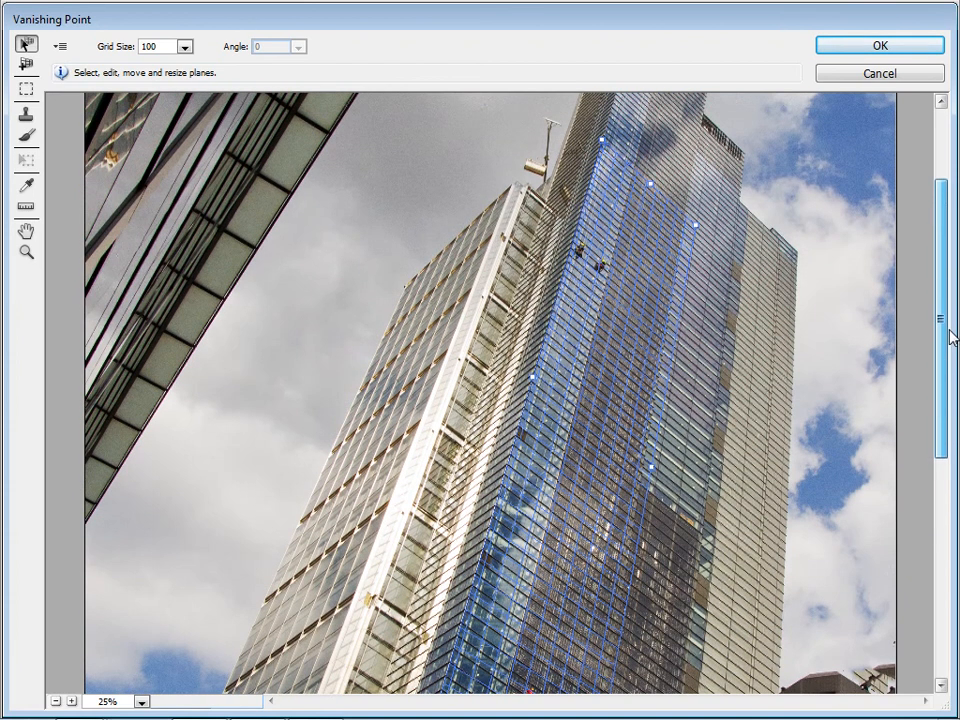
{"action": "left_click_drag", "start_coordinate": [651, 474], "coordinate": [667, 474]}
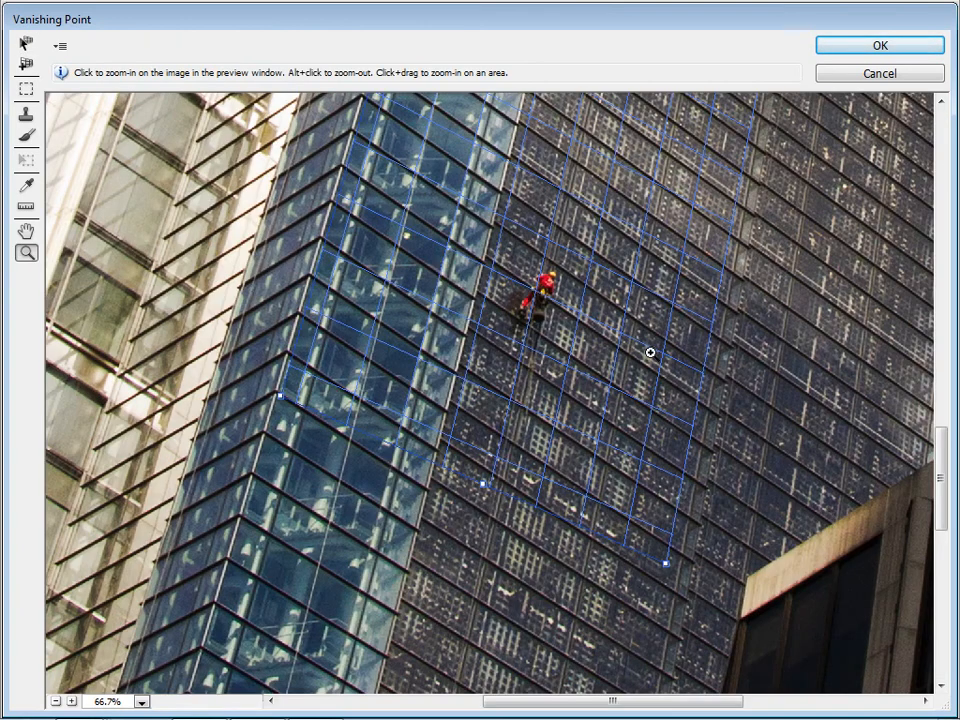
{"action": "left_click", "coordinate": [26, 44]}
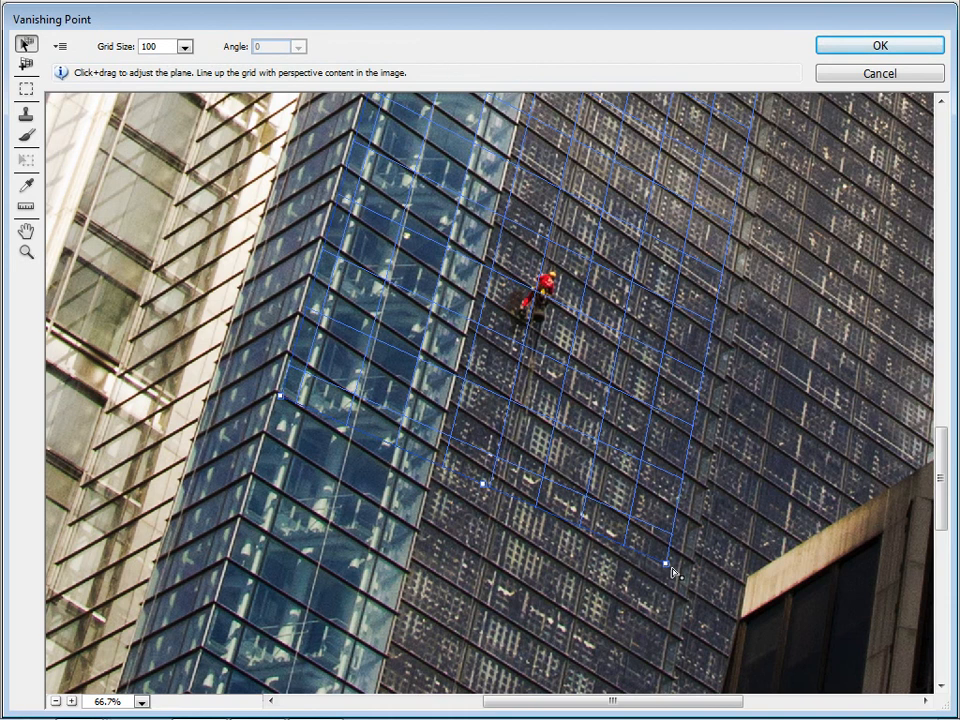
{"action": "left_click_drag", "start_coordinate": [667, 568], "coordinate": [686, 601]}
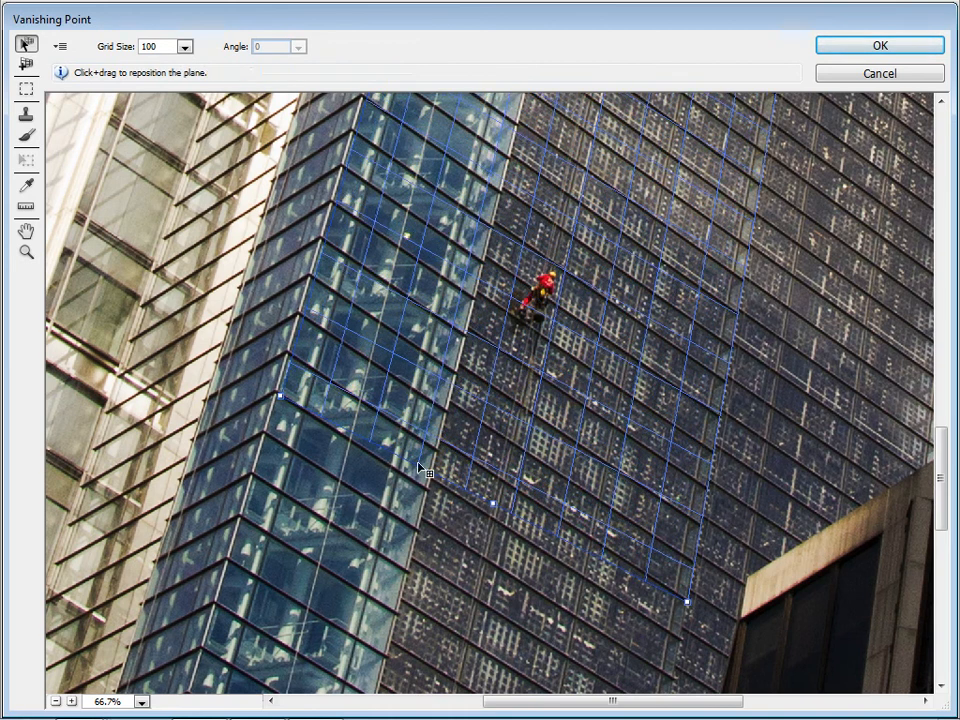
{"action": "left_click_drag", "start_coordinate": [283, 403], "coordinate": [291, 355]}
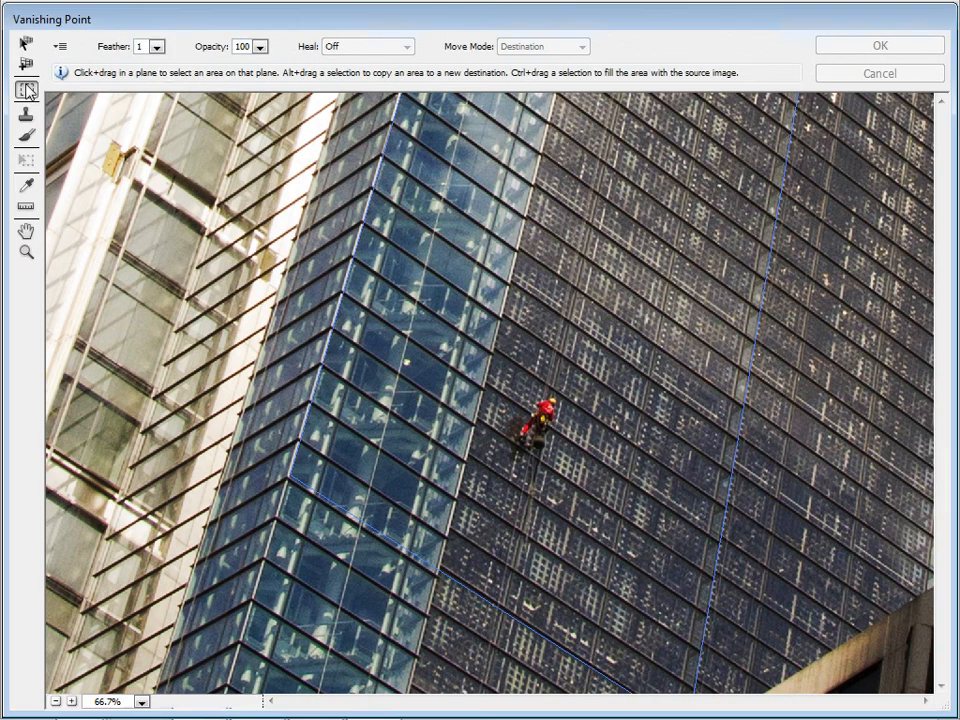
Step: Select a clean facade area above the worker in red, copy it over the worker in perspective, and apply the Vanishing Point filter
{"action": "key", "text": "z"}
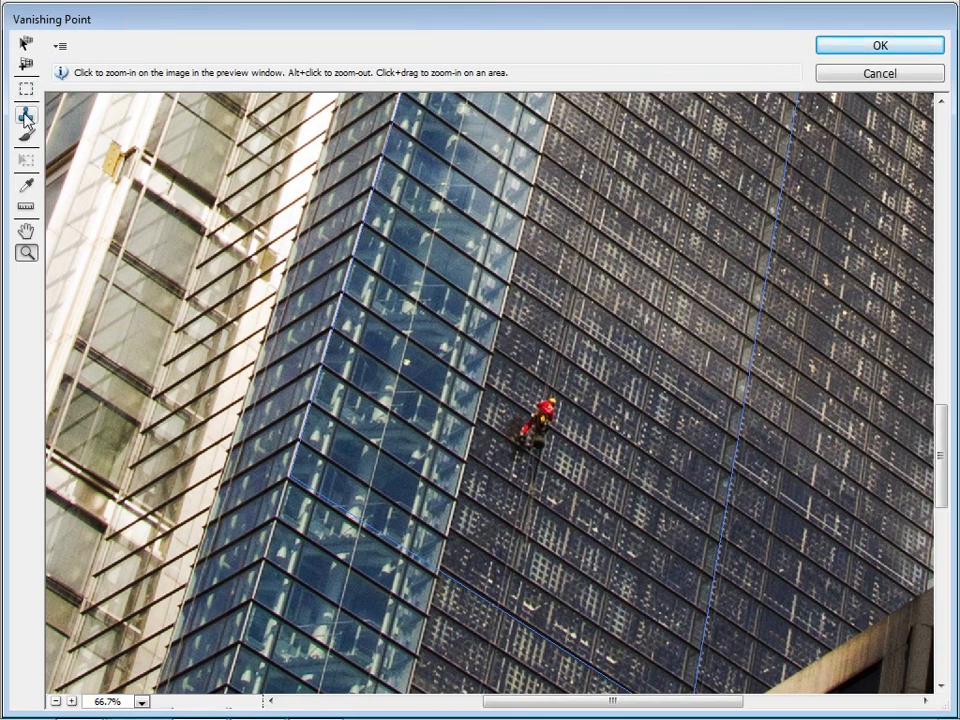
{"action": "key", "text": "m"}
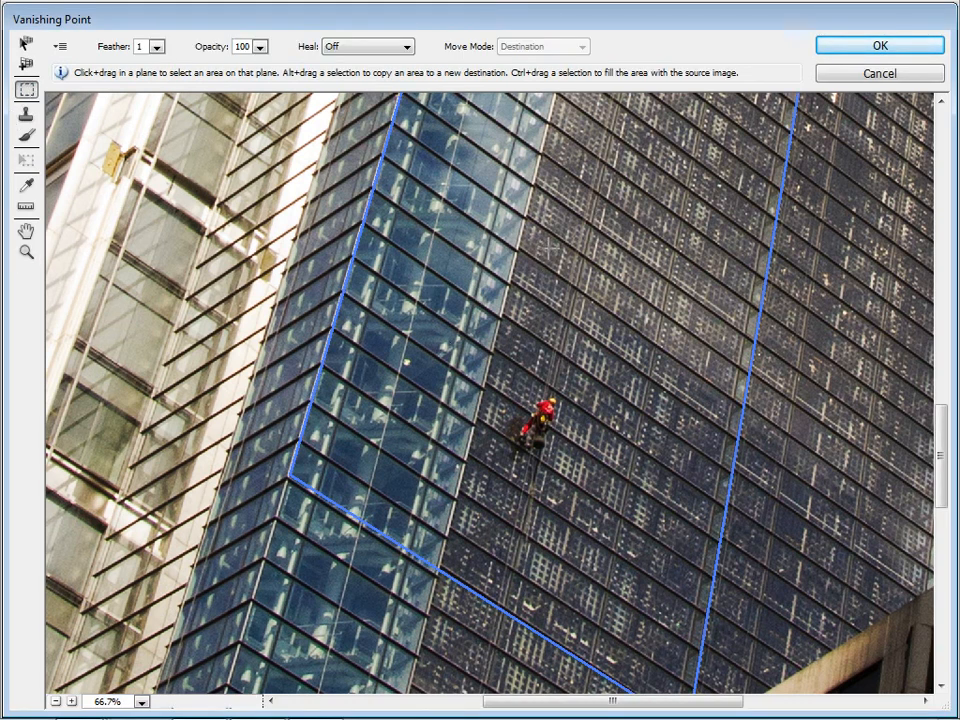
{"action": "left_click_drag", "start_coordinate": [551, 232], "coordinate": [593, 395]}
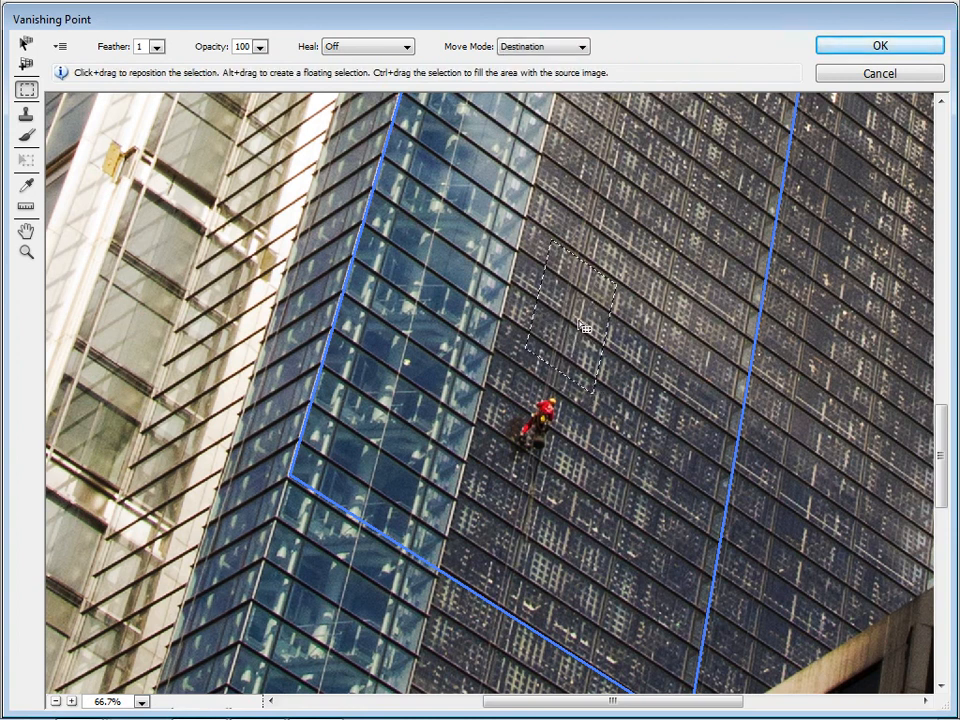
{"action": "left_click_drag", "start_coordinate": [578, 314], "coordinate": [546, 409]}
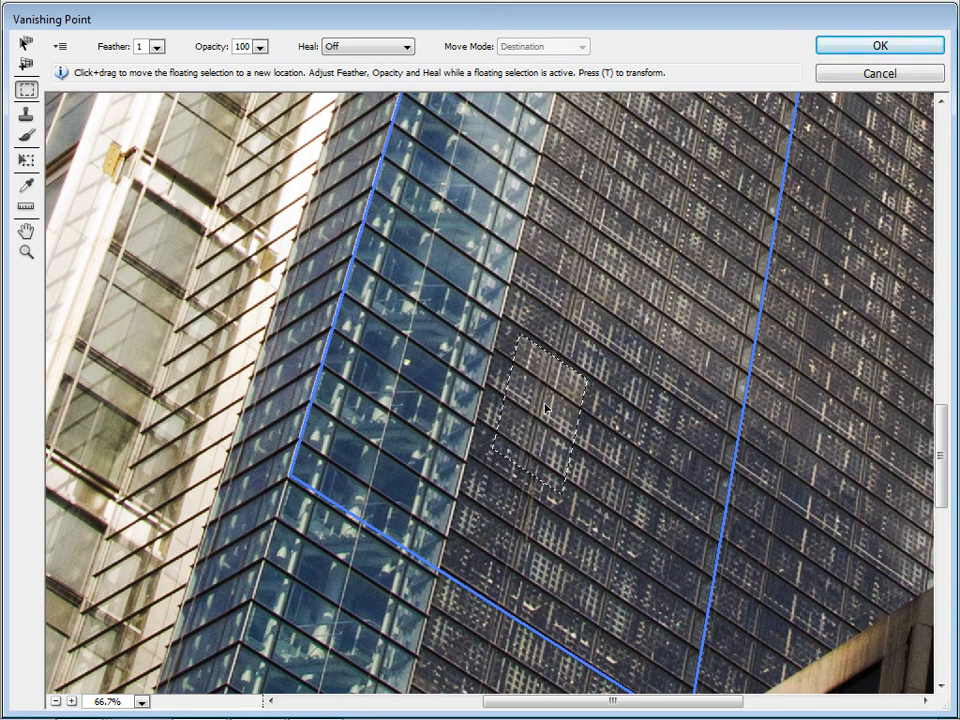
{"action": "left_click", "coordinate": [880, 46]}
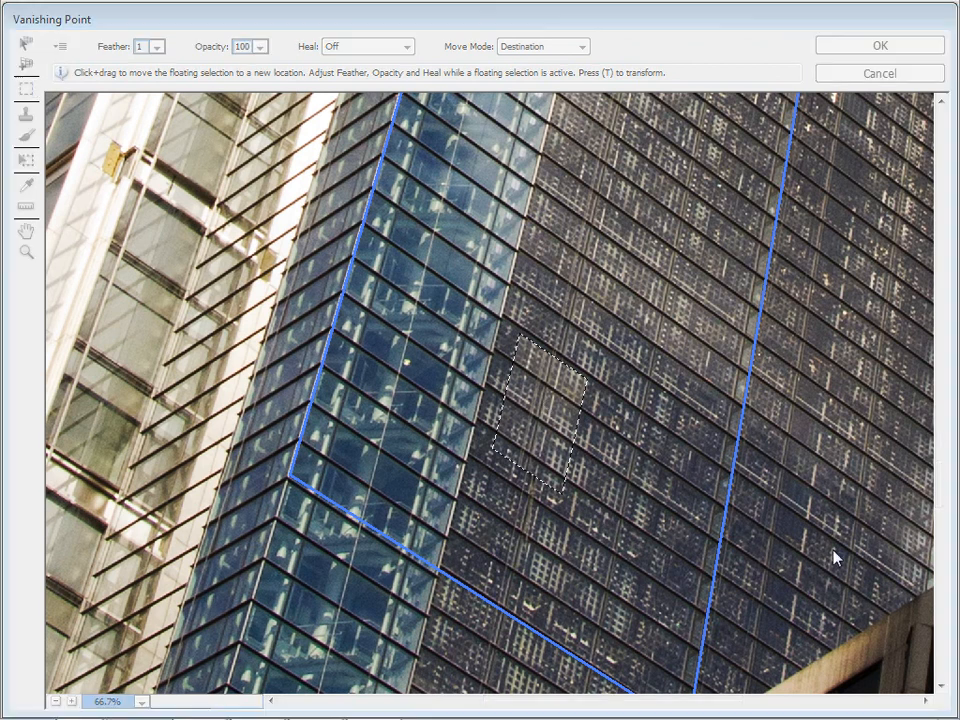
Step: Select a clean facade area above the two window cleaners, copy it over both of them in perspective, and apply the Vanishing Point filter
{"action": "left_click", "coordinate": [26, 252]}
{"action": "left_click", "coordinate": [26, 232]}
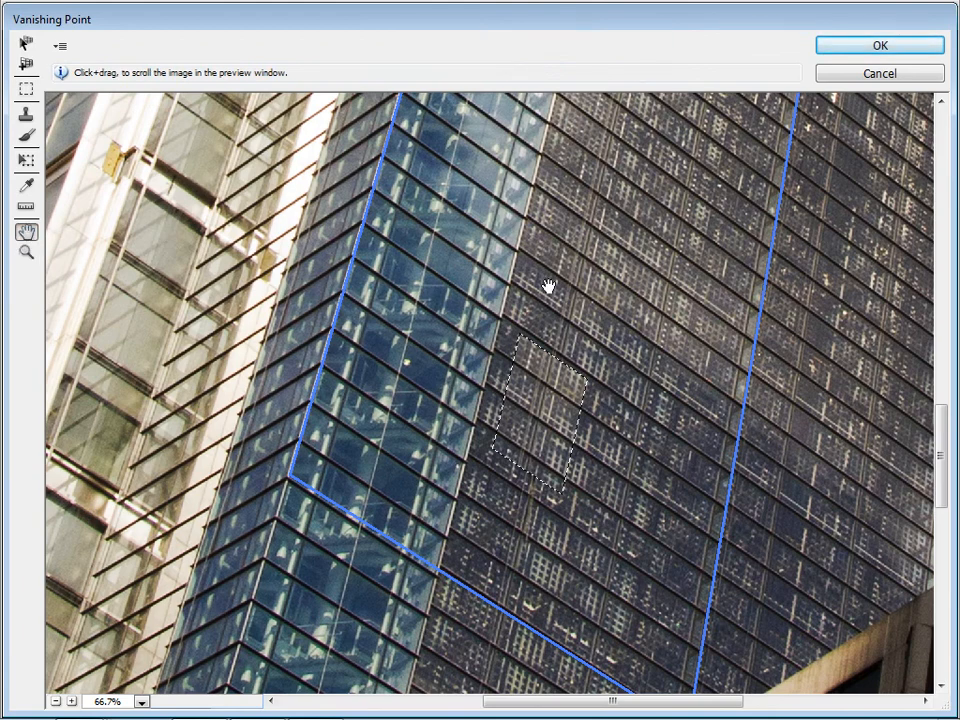
{"action": "left_click_drag", "start_coordinate": [548, 287], "coordinate": [516, 519]}
{"action": "left_click_drag", "start_coordinate": [566, 396], "coordinate": [551, 454]}
{"action": "left_click_drag", "start_coordinate": [567, 289], "coordinate": [568, 317]}
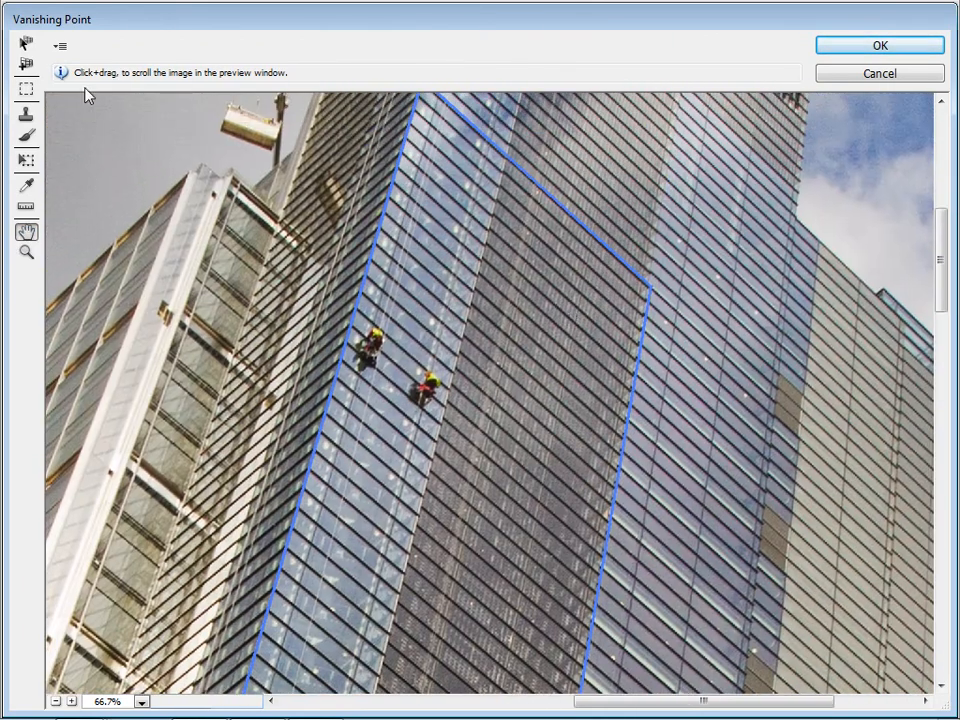
{"action": "left_click", "coordinate": [26, 89]}
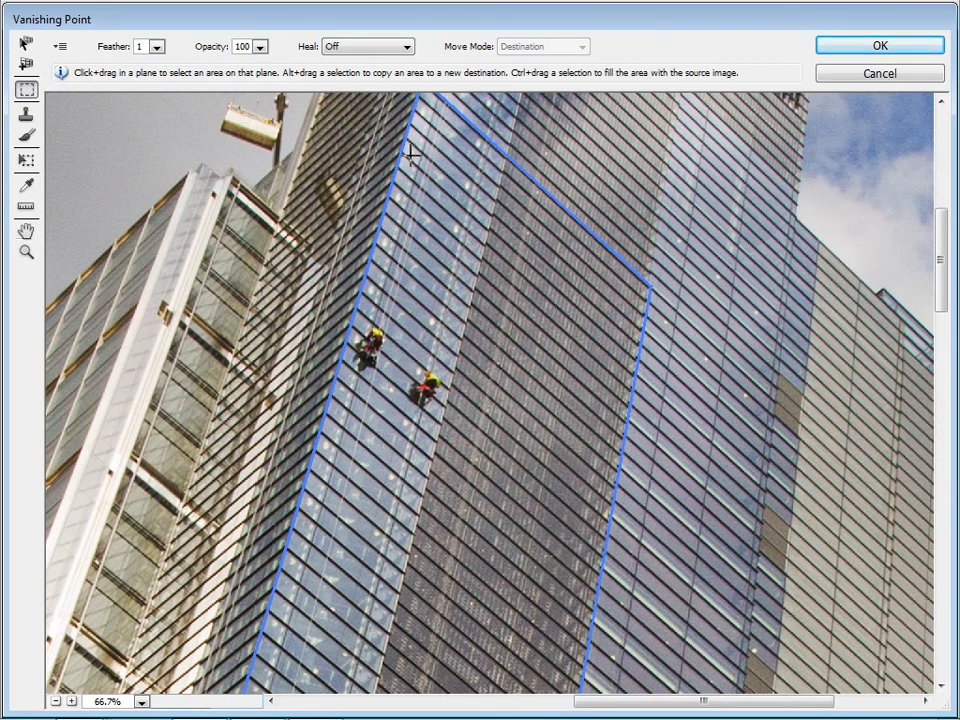
{"action": "left_click_drag", "start_coordinate": [408, 157], "coordinate": [478, 349]}
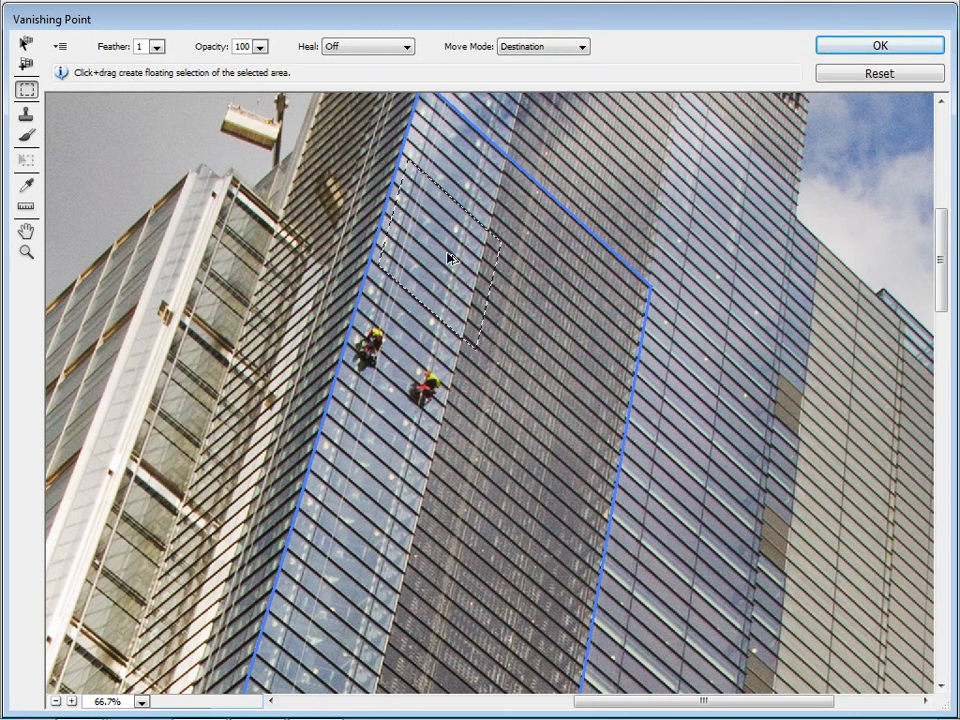
{"action": "left_click_drag", "start_coordinate": [451, 260], "coordinate": [422, 355]}
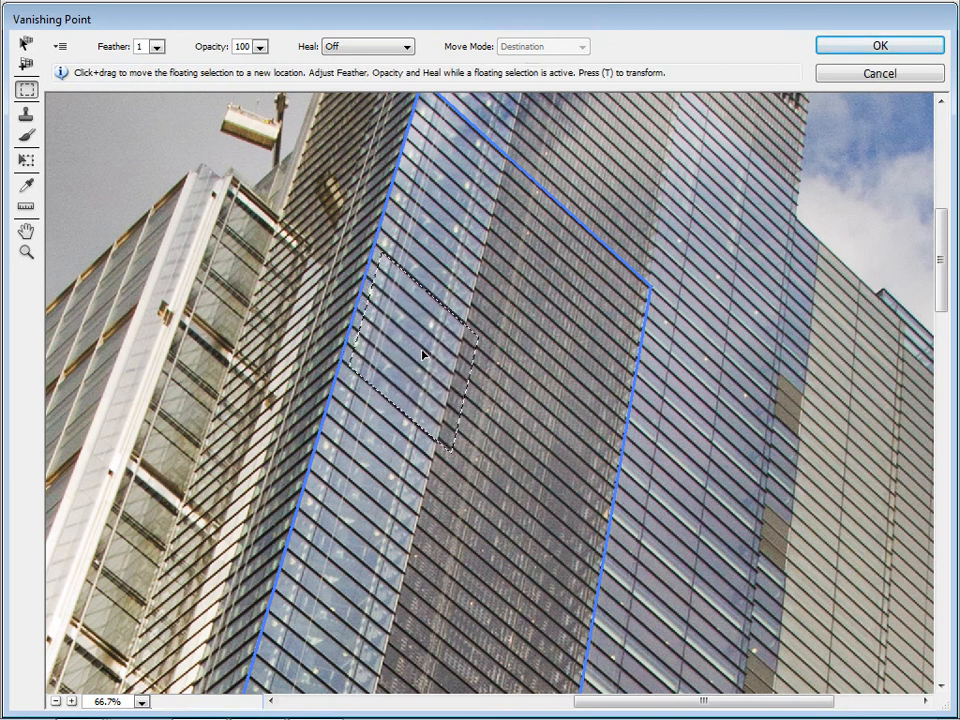
{"action": "left_click", "coordinate": [849, 122]}
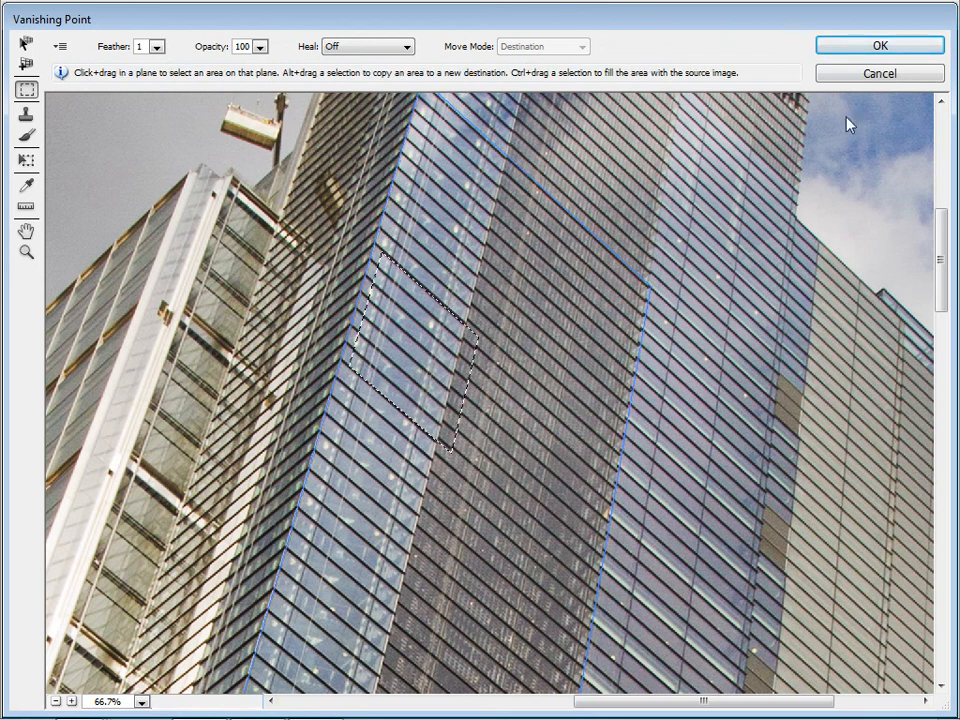
{"action": "left_click", "coordinate": [859, 48]}
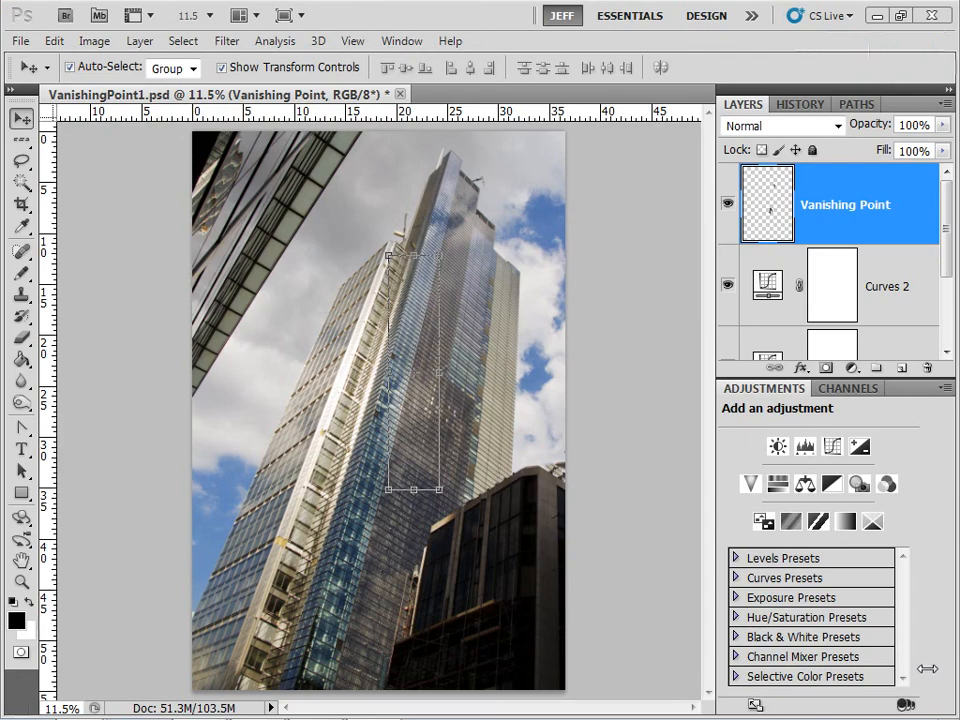